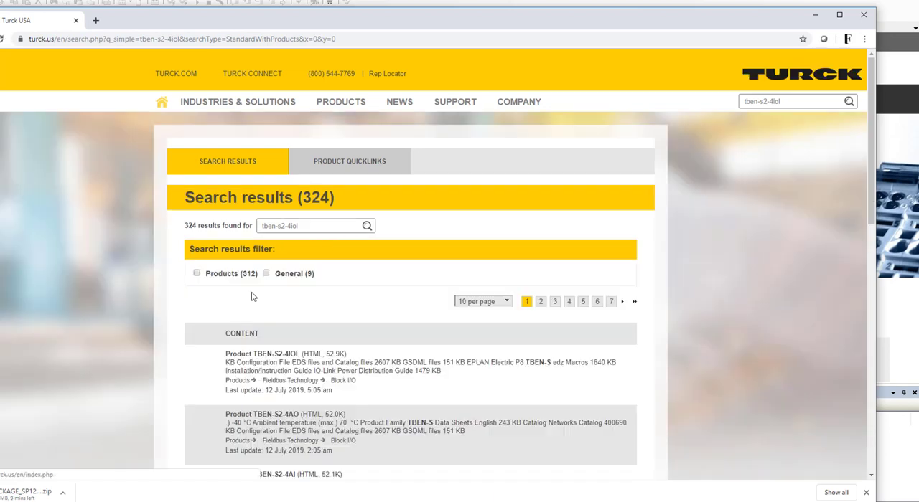
Open the TBEN-S2-4IOL product page and download its GSDML configuration files.
{"action": "left_click", "coordinate": [275, 355]}
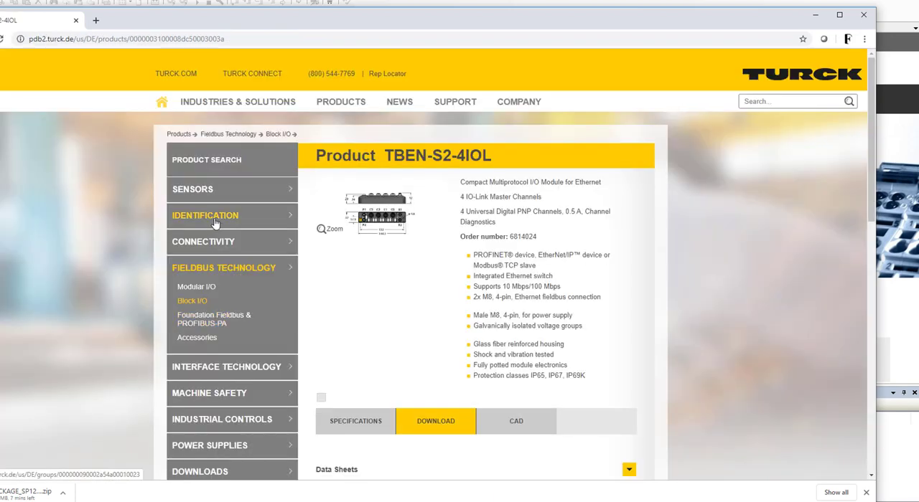
{"action": "scroll", "coordinate": [215, 237], "scroll_direction": "down", "scroll_amount": 4}
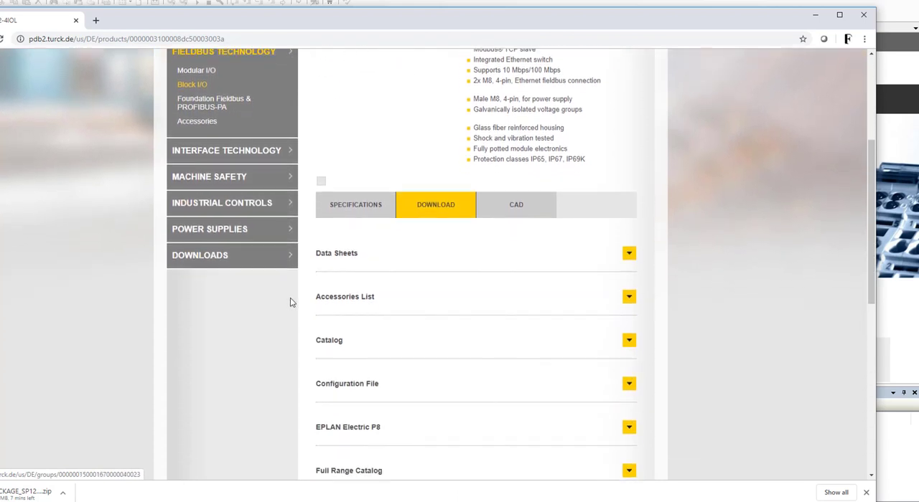
{"action": "scroll", "coordinate": [320, 308], "scroll_direction": "down", "scroll_amount": 1}
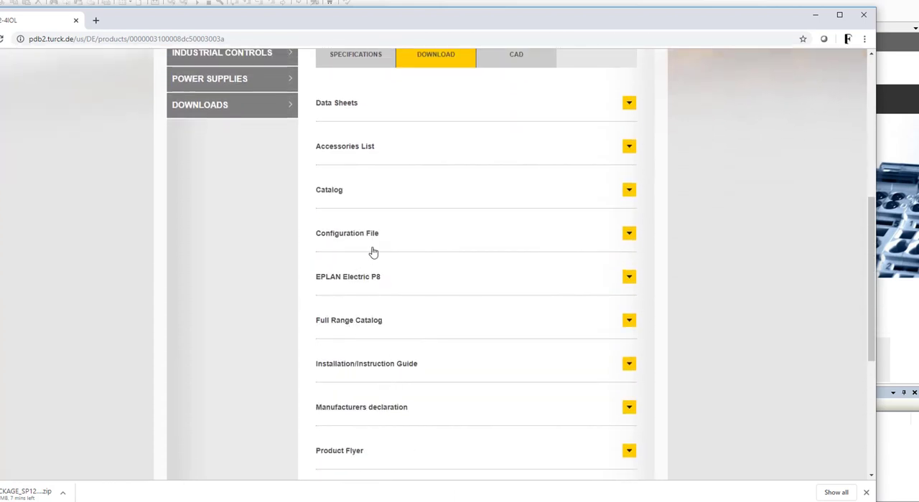
{"action": "left_click", "coordinate": [379, 242]}
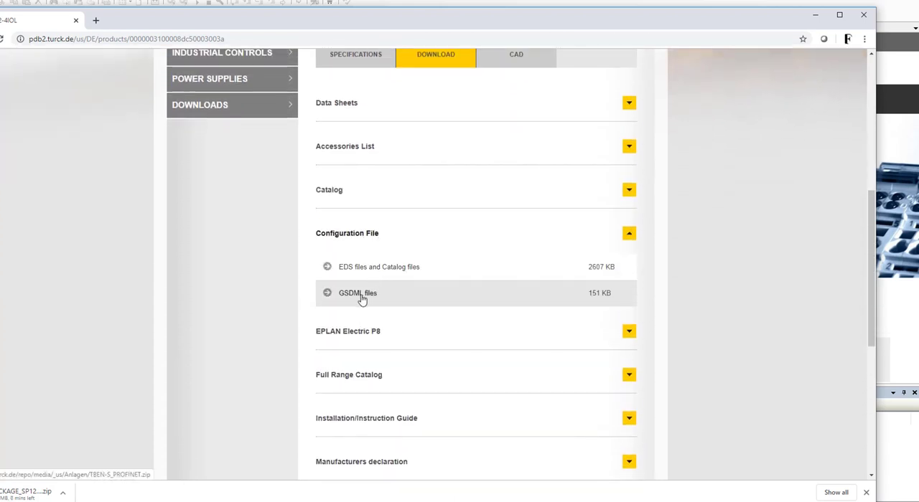
{"action": "left_click", "coordinate": [363, 299]}
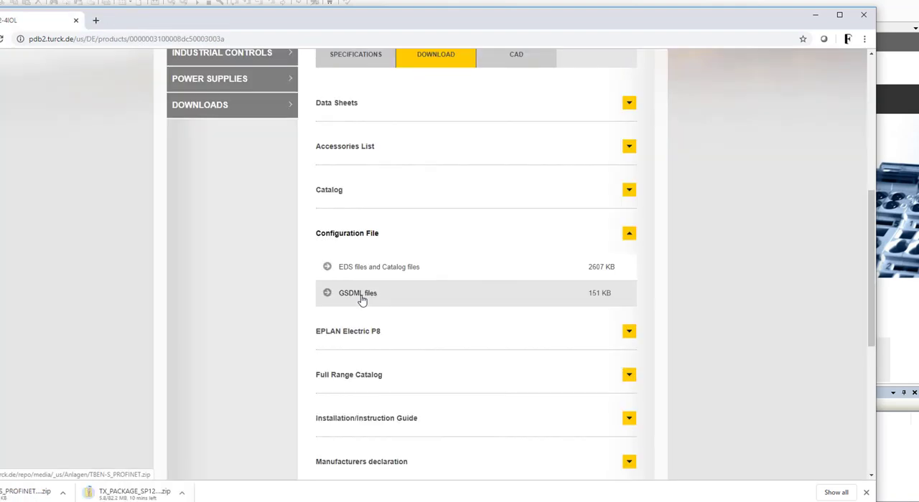
Examine the files in the TURCK-GSDML folder of the downloaded TBEN-S_PROFINET archive, with full file names readable, and close the archive.
{"action": "left_click", "coordinate": [22, 494]}
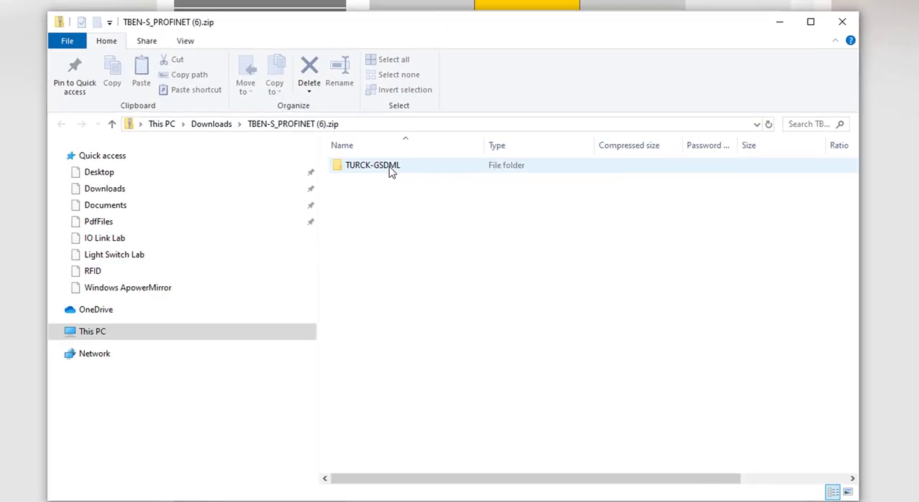
{"action": "double_click", "coordinate": [390, 167]}
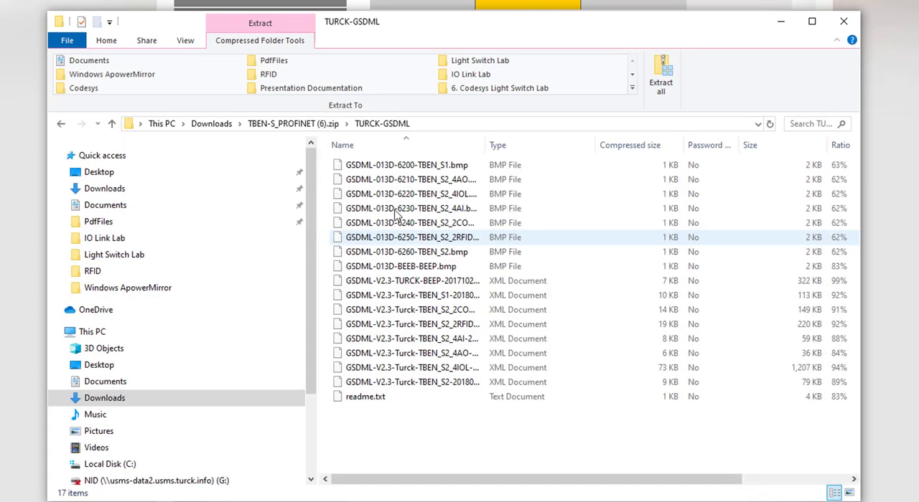
{"action": "left_click_drag", "start_coordinate": [485, 145], "coordinate": [556, 144]}
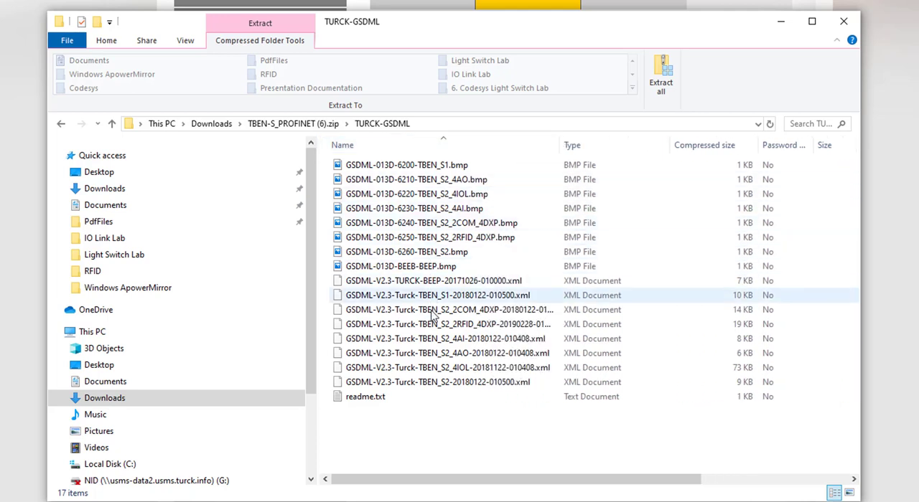
{"action": "left_click", "coordinate": [844, 22]}
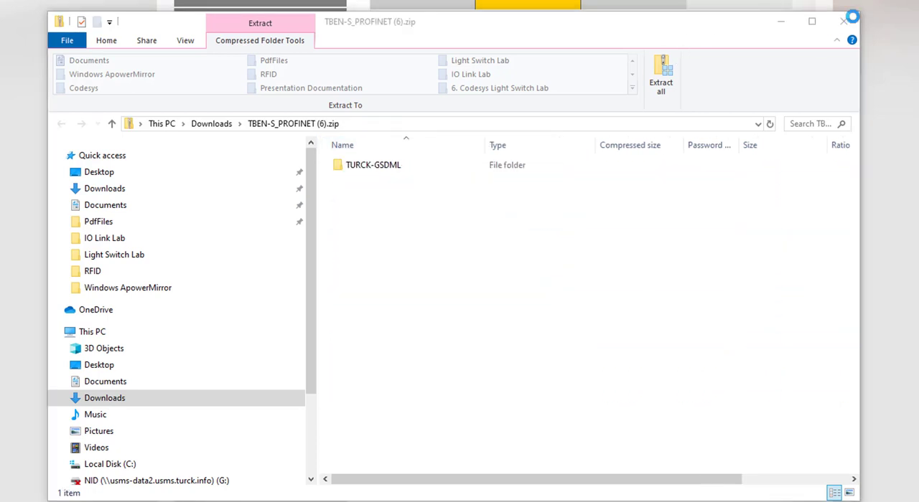
{"action": "left_click", "coordinate": [843, 25]}
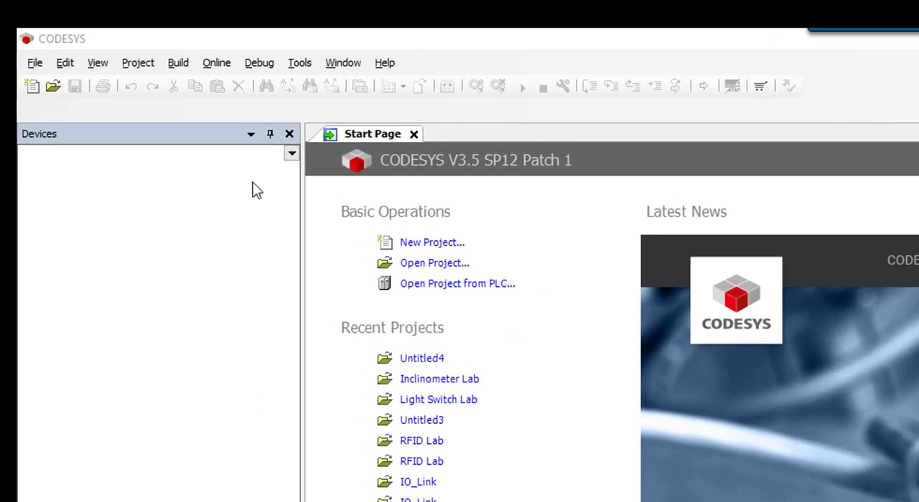
Switch to CODESYS, review the installed packages in the Package Manager, and view where a package file is chosen for installation.
{"action": "left_click", "coordinate": [298, 66]}
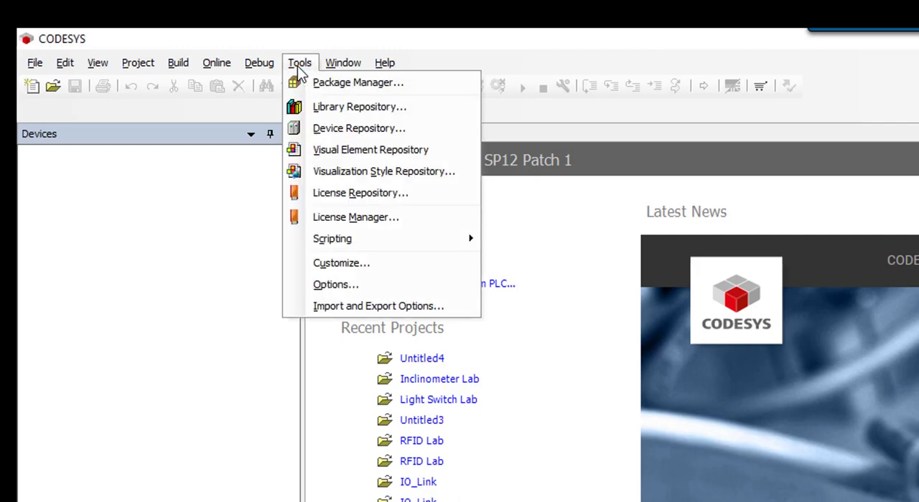
{"action": "left_click", "coordinate": [346, 83]}
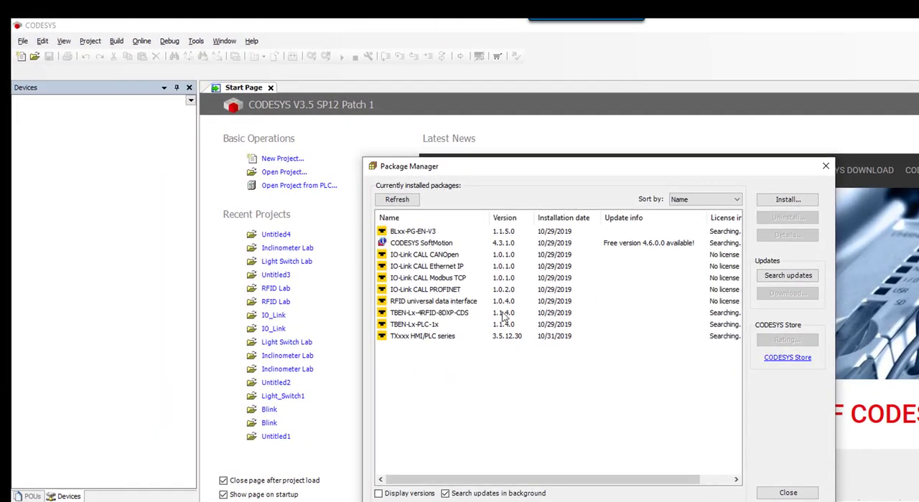
{"action": "left_click", "coordinate": [779, 202]}
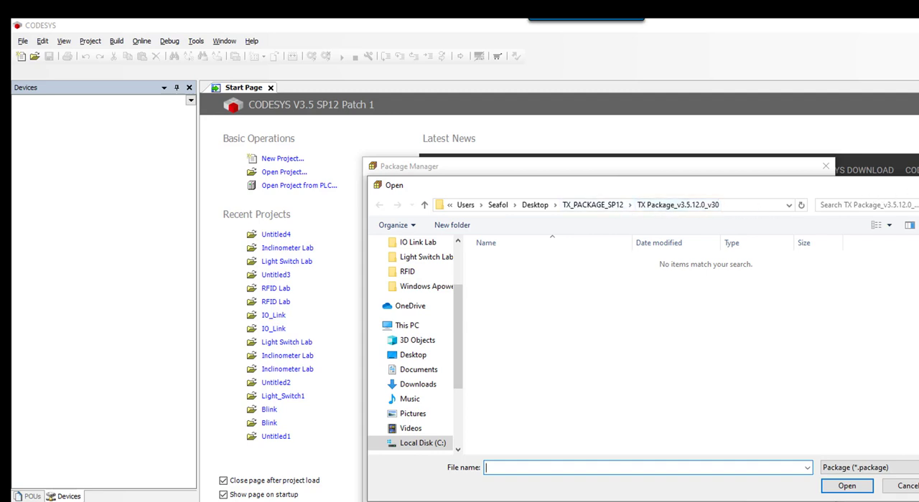
{"action": "key", "text": "Escape"}
{"action": "left_click", "coordinate": [825, 165]}
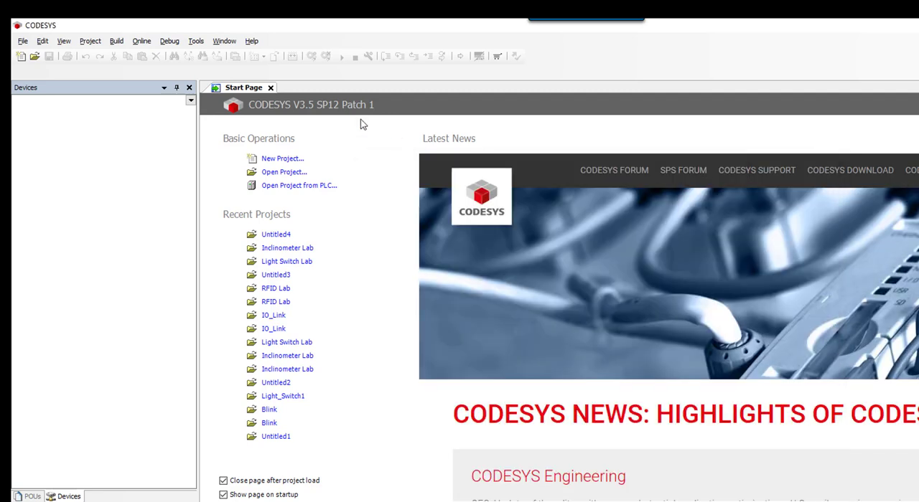
In the Device Repository, browse to the device description files in the TURCK-GSDML folder without installing any, and close the repository.
{"action": "left_click", "coordinate": [197, 41]}
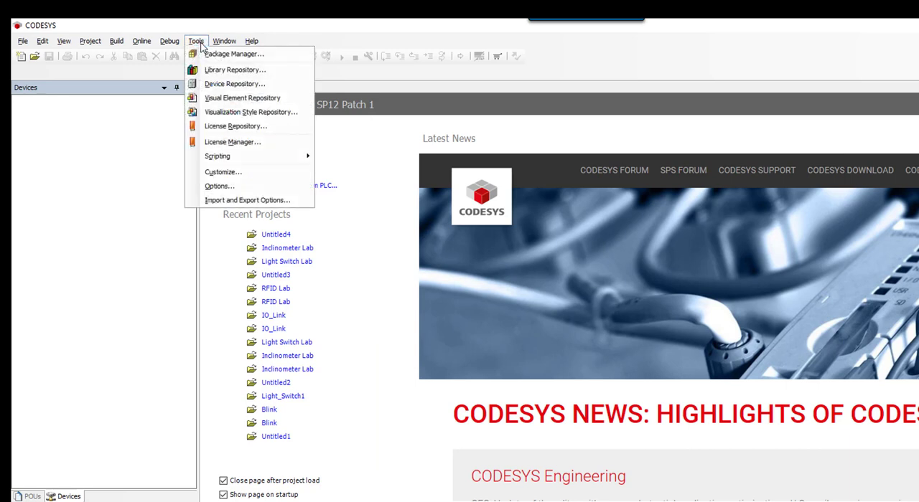
{"action": "left_click", "coordinate": [227, 85]}
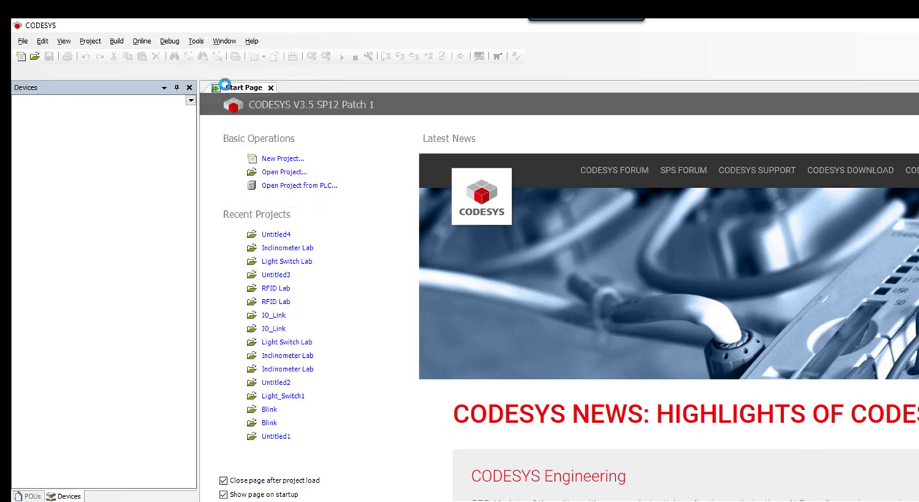
{"action": "left_click", "coordinate": [713, 238]}
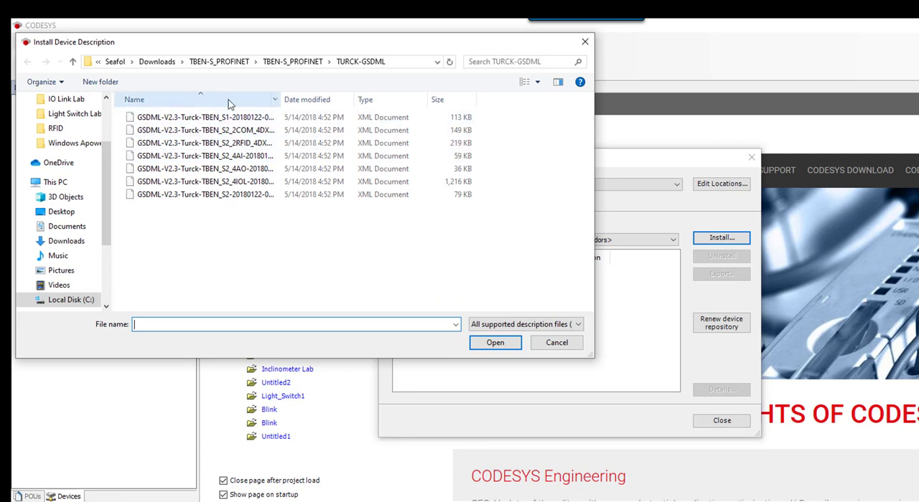
{"action": "left_click", "coordinate": [293, 61]}
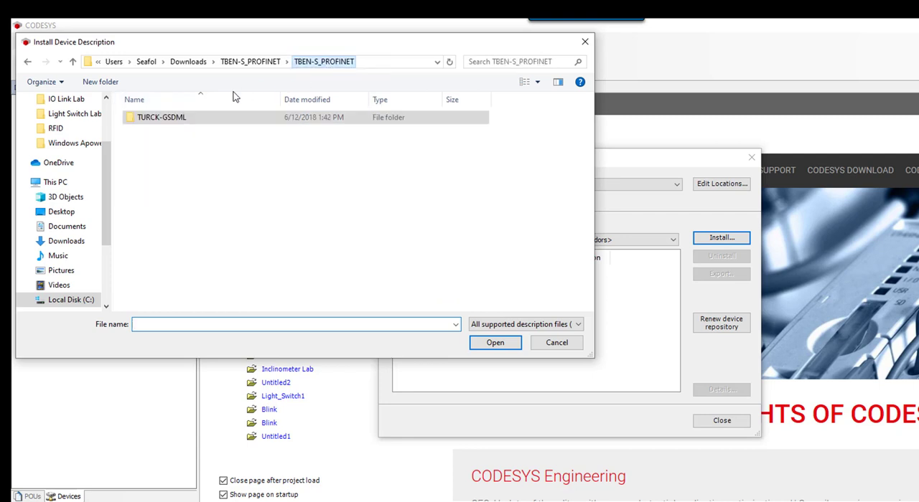
{"action": "double_click", "coordinate": [152, 119]}
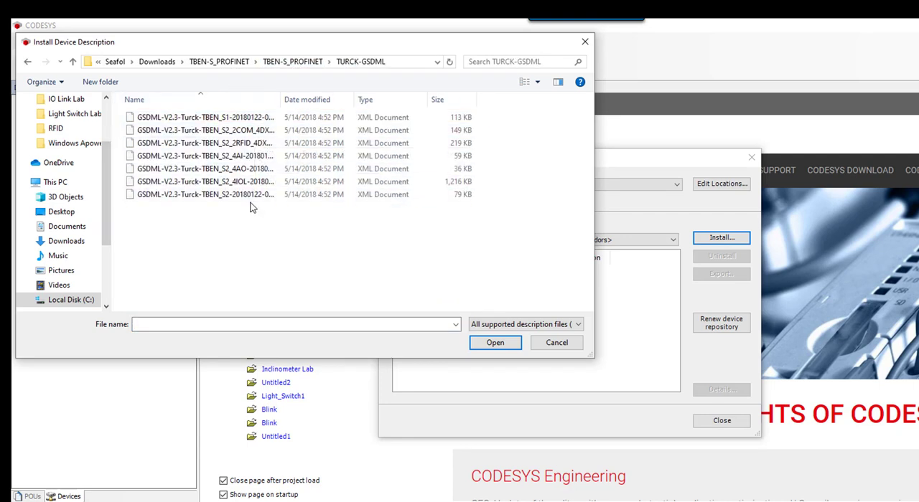
{"action": "left_click", "coordinate": [585, 41]}
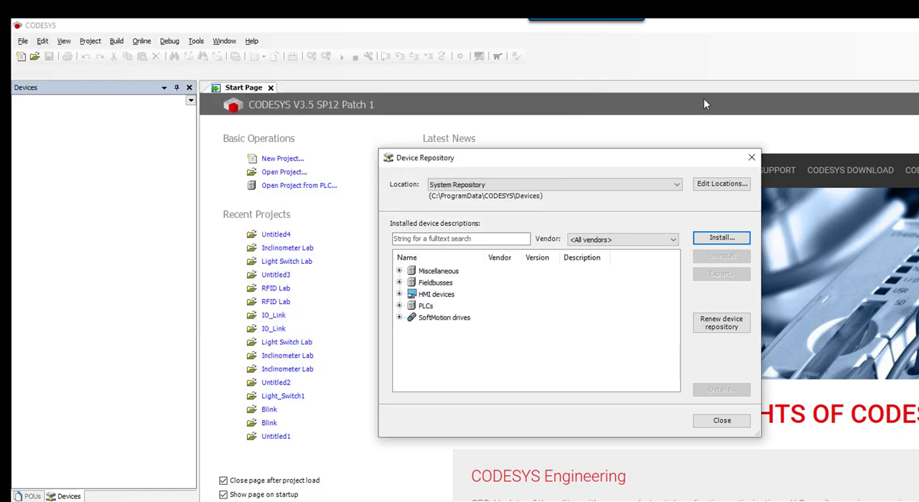
{"action": "left_click", "coordinate": [749, 158]}
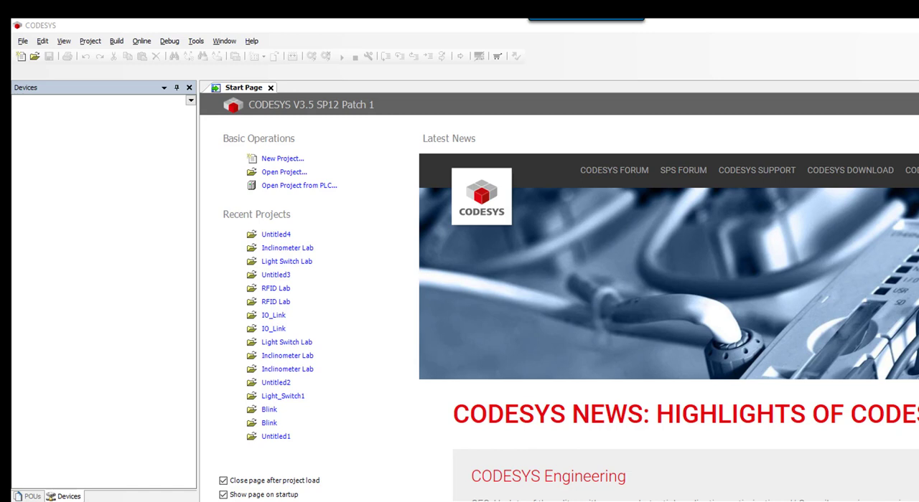
Start a new project from the TX HMI Device template and name it IO-link Visualization.
{"action": "left_click", "coordinate": [293, 160]}
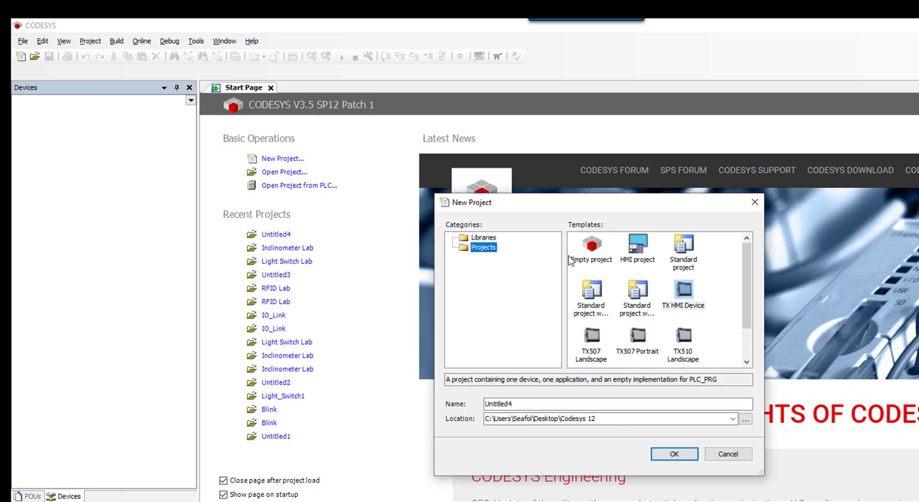
{"action": "left_click", "coordinate": [687, 297]}
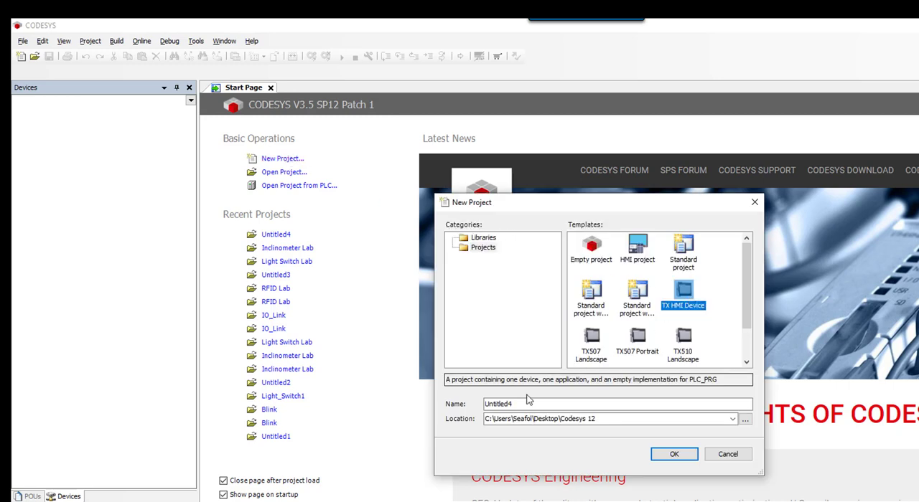
{"action": "left_click_drag", "start_coordinate": [525, 404], "coordinate": [461, 401]}
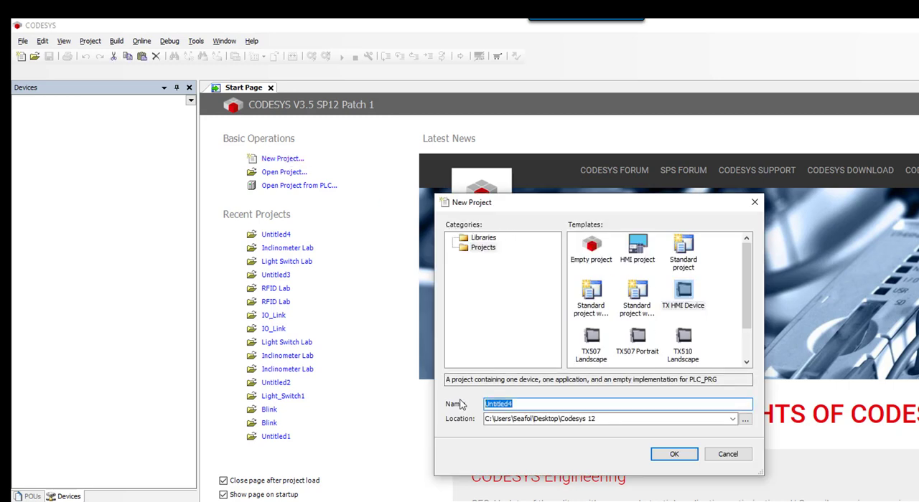
{"action": "type", "text": "IO-link Visualization"}
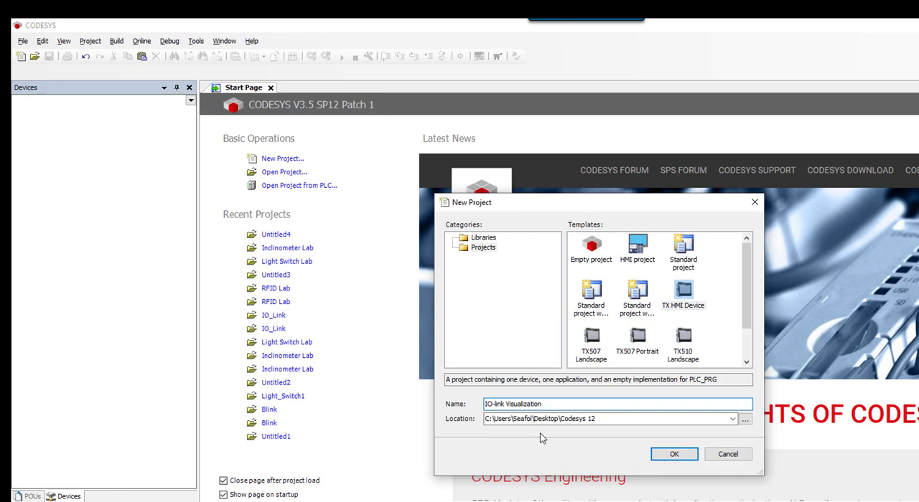
{"action": "left_click", "coordinate": [675, 455]}
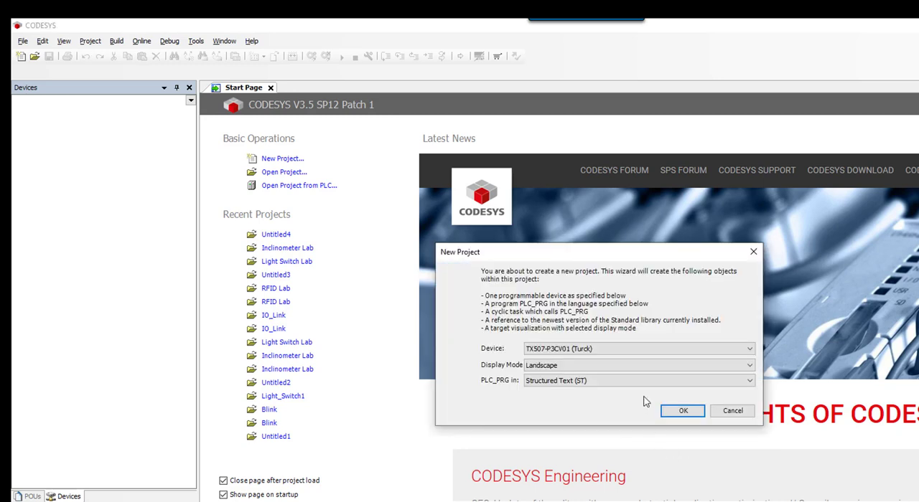
Create the project with device TX507-P3CV01 (Turck), Landscape display mode and PLC_PRG in Structured Text (ST).
{"action": "left_click", "coordinate": [689, 354]}
{"action": "left_click", "coordinate": [689, 357]}
{"action": "left_click", "coordinate": [689, 356]}
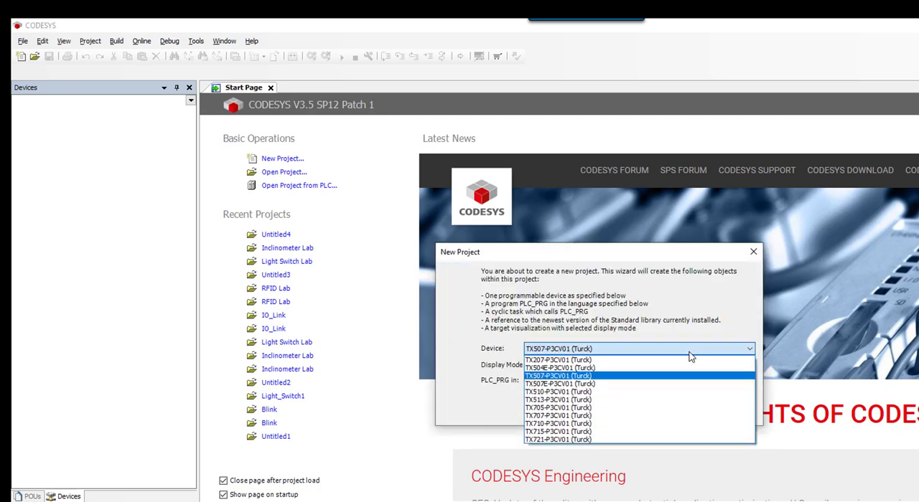
{"action": "left_click", "coordinate": [578, 376]}
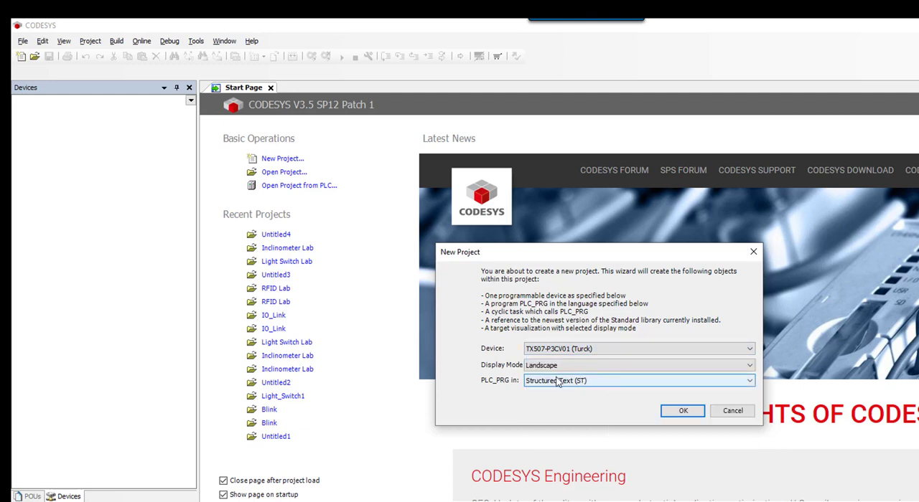
{"action": "left_click", "coordinate": [566, 366]}
{"action": "left_click", "coordinate": [567, 376]}
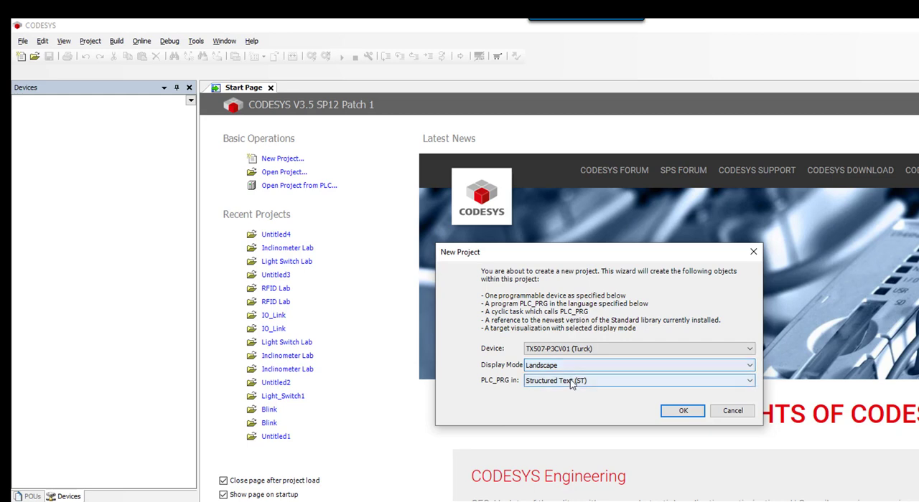
{"action": "left_click", "coordinate": [572, 381]}
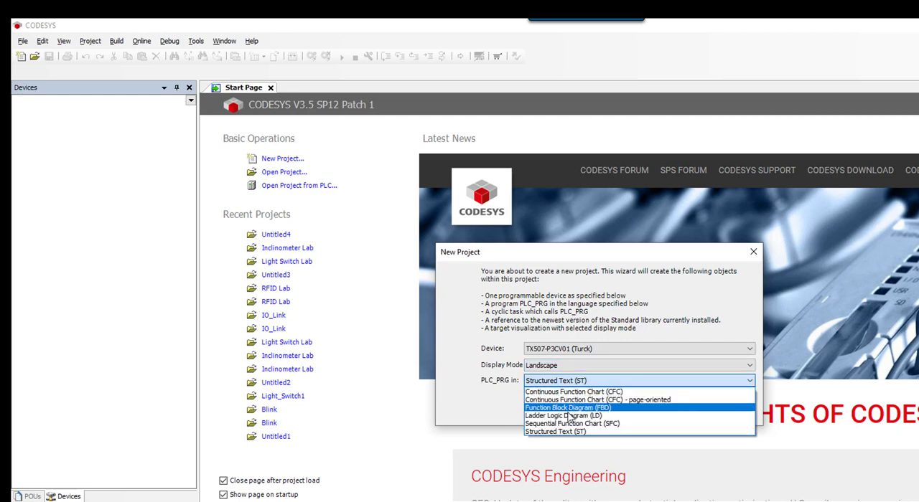
{"action": "left_click", "coordinate": [565, 433]}
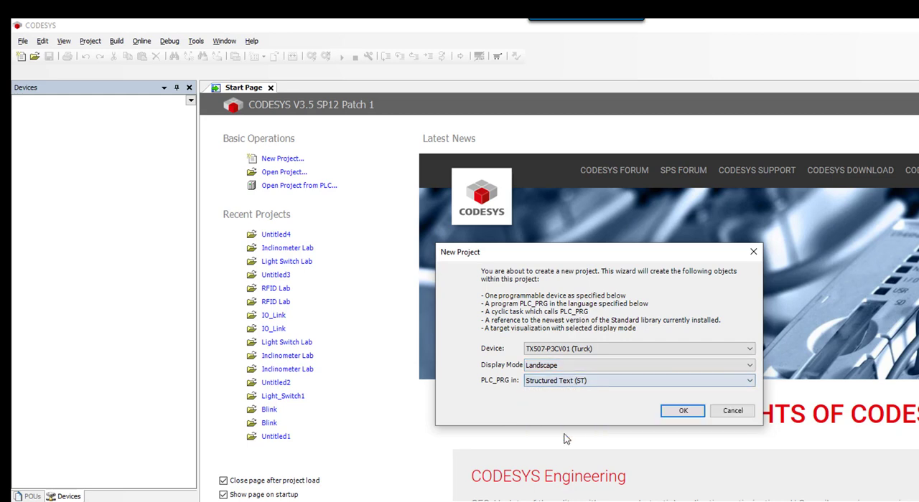
{"action": "left_click", "coordinate": [683, 412]}
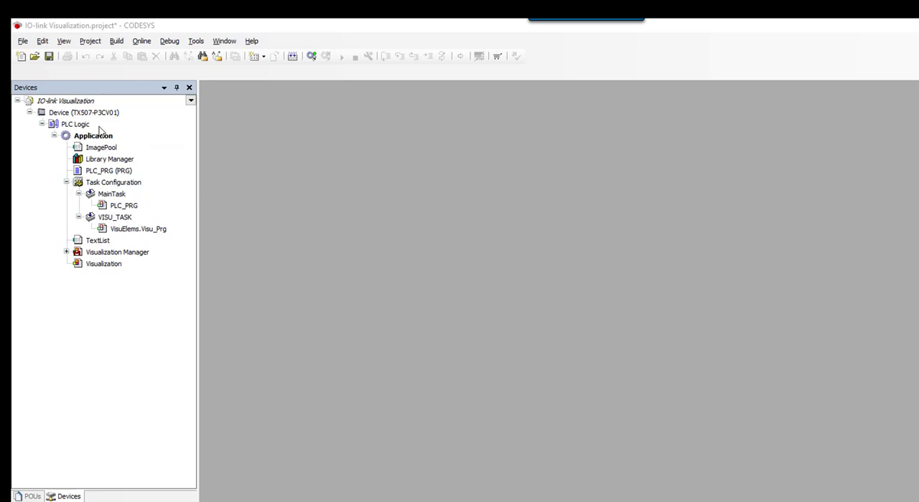
Append Turck's Ethernet adapter from the Profinet IO fieldbus category to the TX507-P3CV01 device.
{"action": "right_click", "coordinate": [100, 115]}
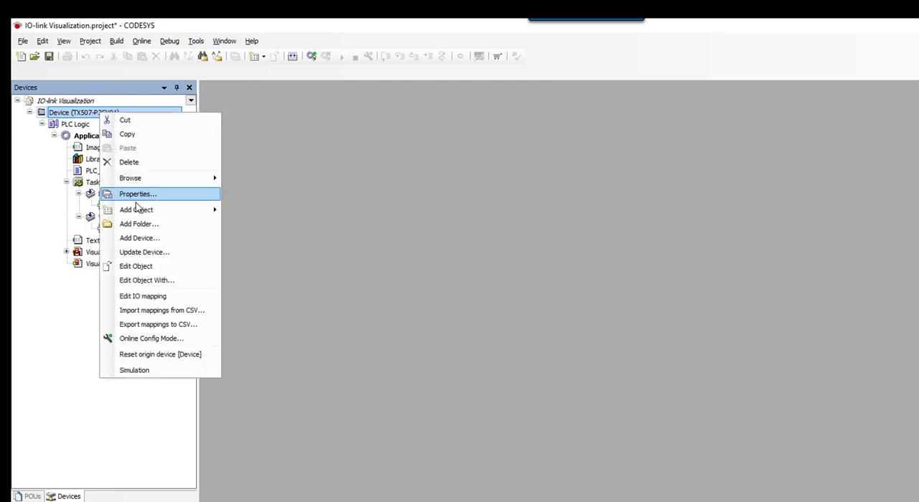
{"action": "left_click", "coordinate": [138, 233]}
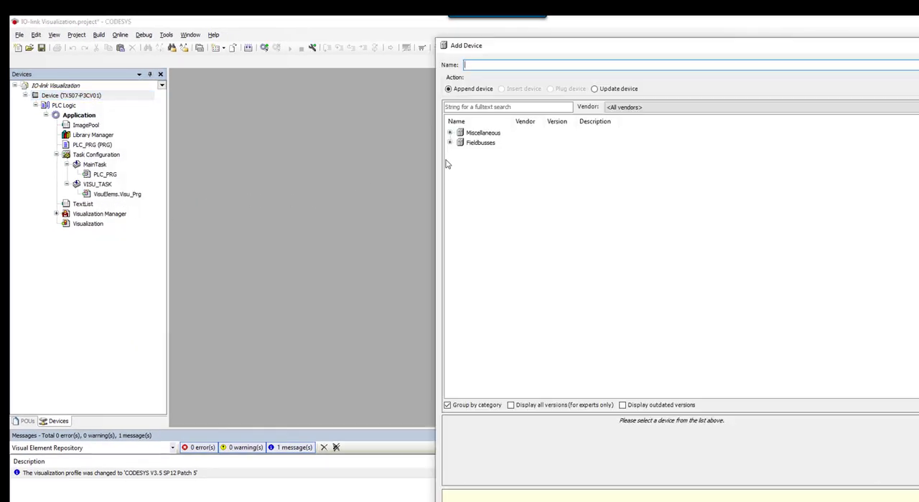
{"action": "left_click", "coordinate": [450, 143]}
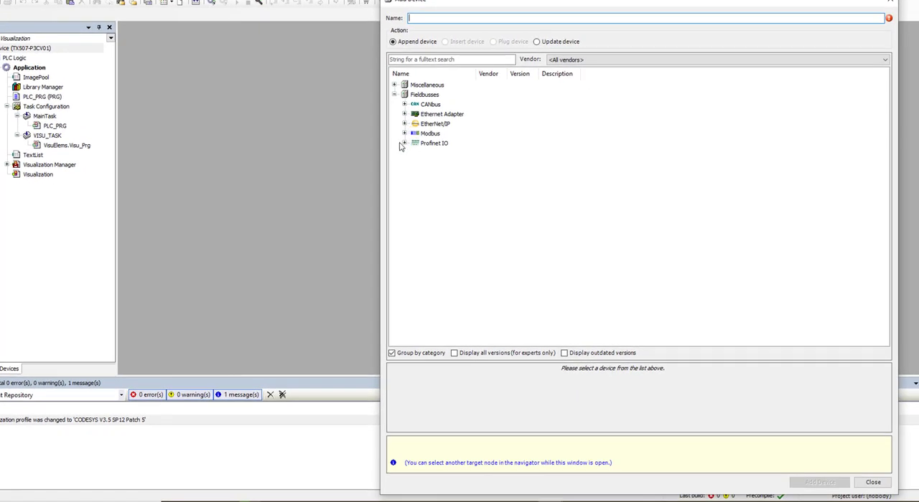
{"action": "left_click", "coordinate": [404, 143]}
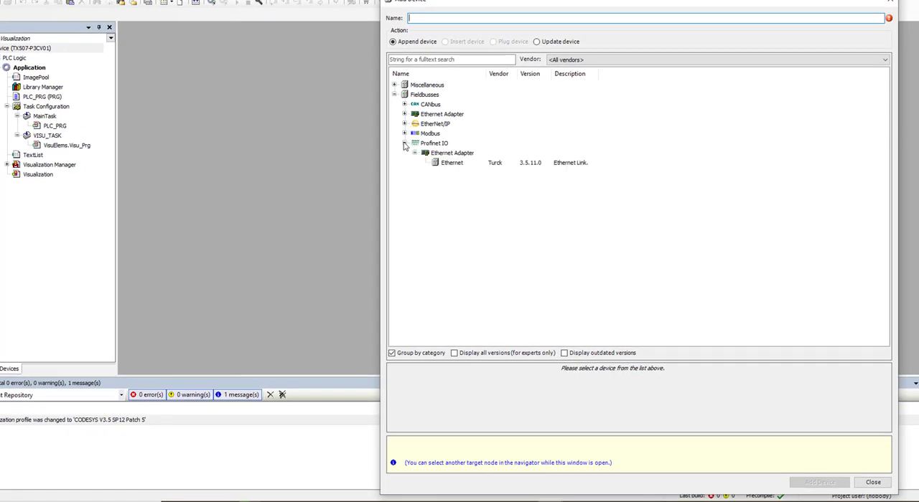
{"action": "left_click", "coordinate": [453, 163]}
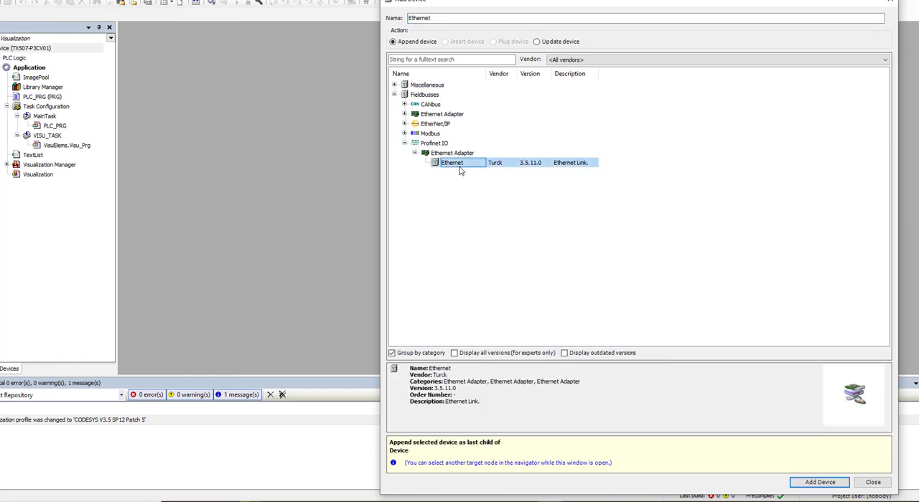
{"action": "left_click", "coordinate": [800, 483]}
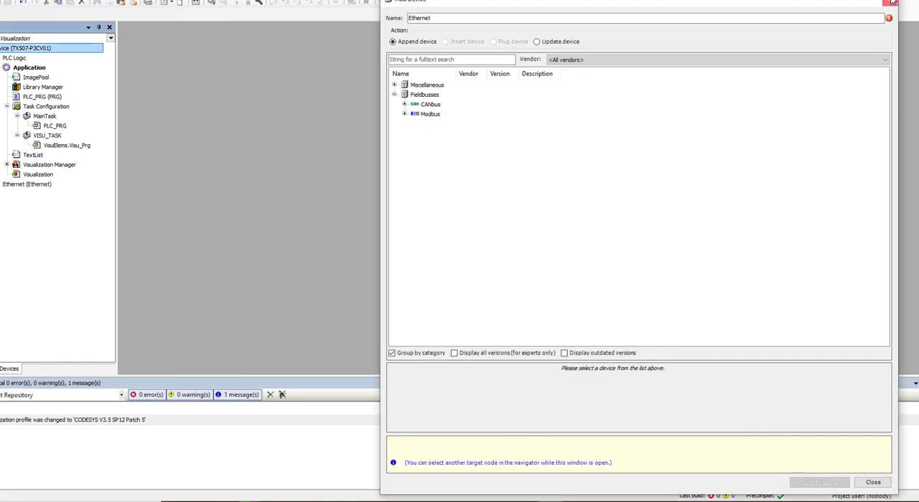
{"action": "left_click", "coordinate": [892, 2]}
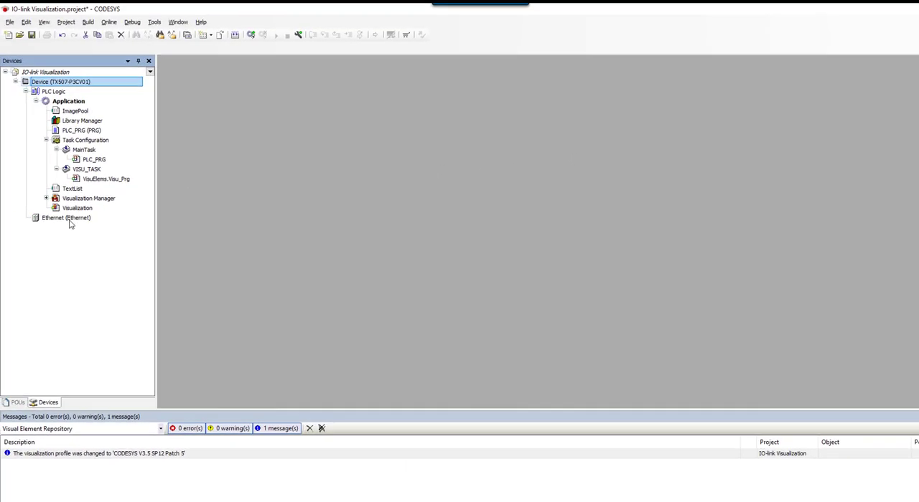
Append the PN-Controller Profinet IO master to the Ethernet adapter in the device tree.
{"action": "right_click", "coordinate": [66, 215]}
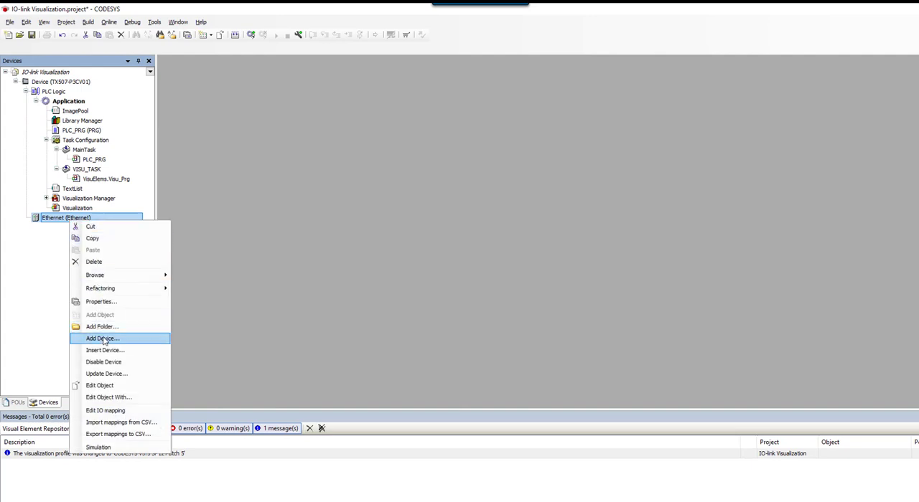
{"action": "left_click", "coordinate": [104, 339]}
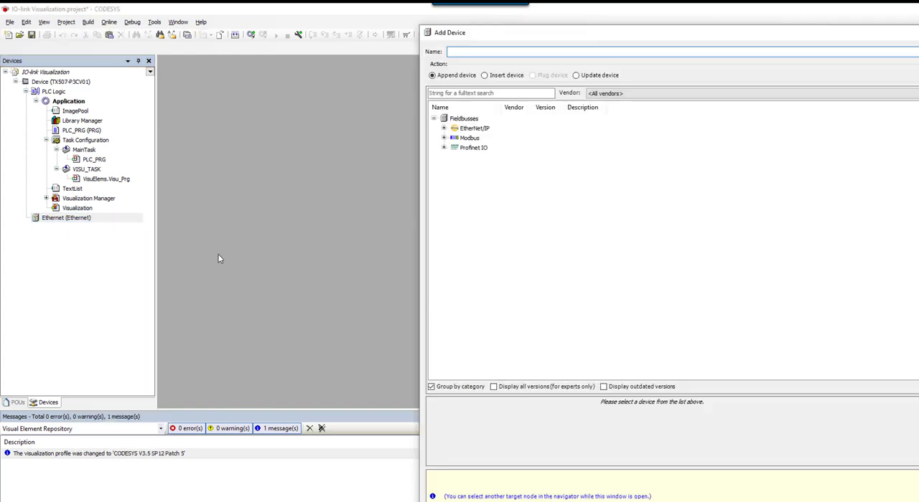
{"action": "left_click", "coordinate": [443, 148]}
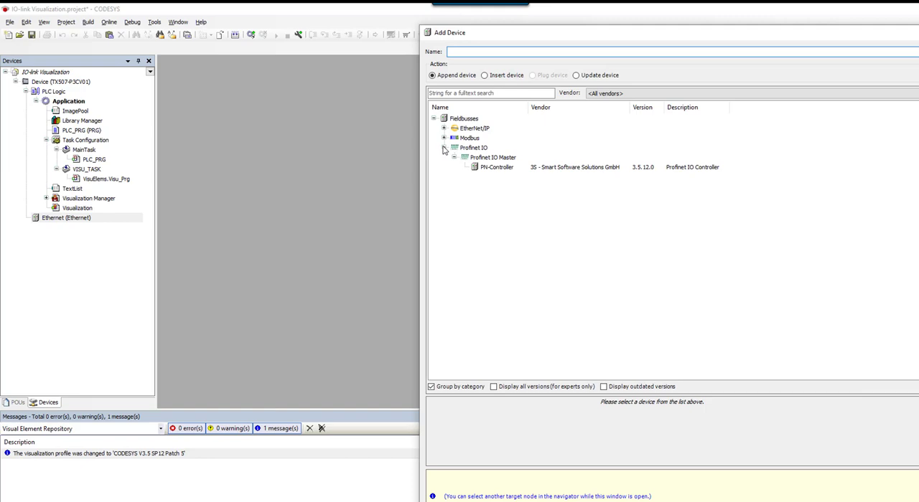
{"action": "left_click", "coordinate": [494, 168]}
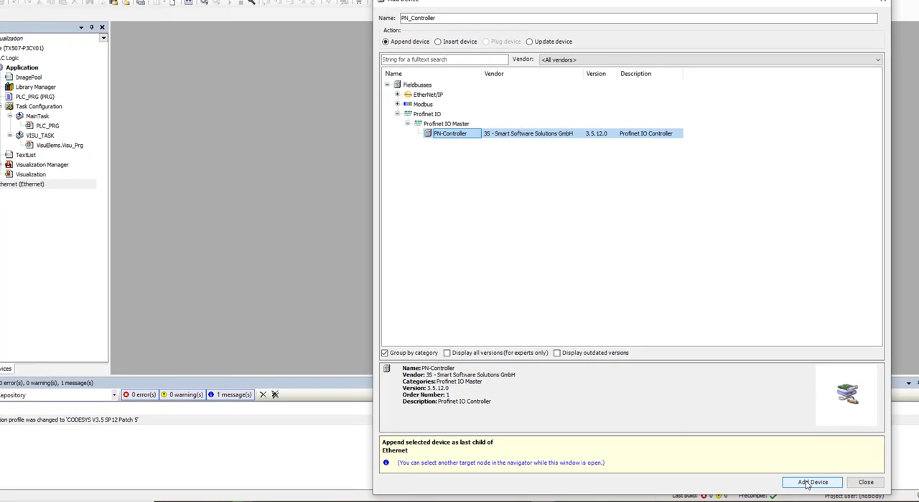
{"action": "left_click", "coordinate": [807, 484]}
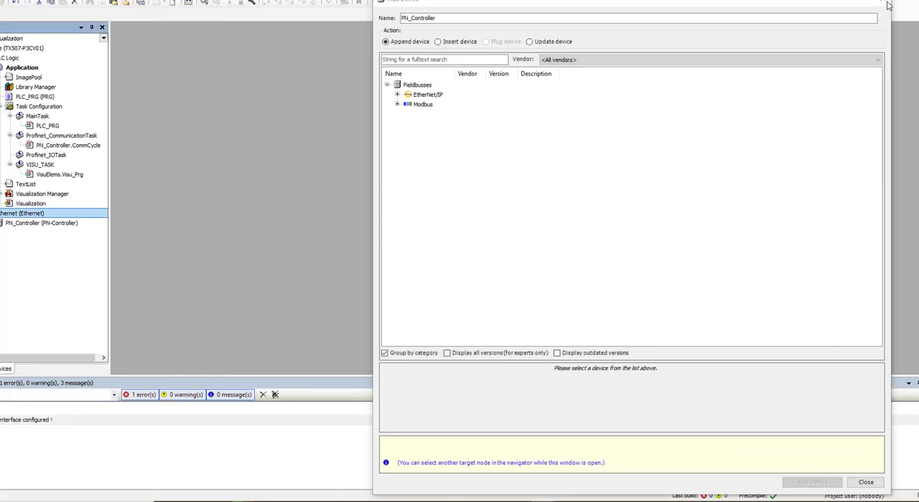
{"action": "left_click", "coordinate": [887, 4]}
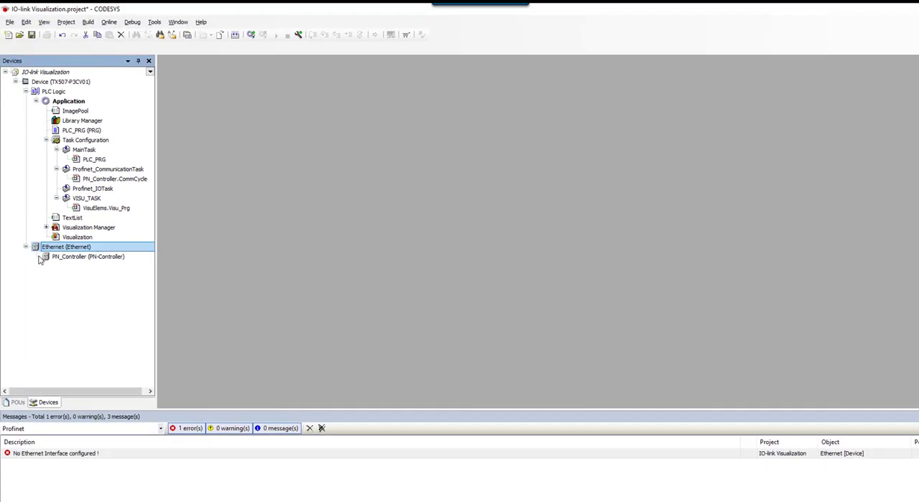
Append the Turck TBEN-S2-4IOL Profinet IO slave to PN_Controller.
{"action": "right_click", "coordinate": [59, 260]}
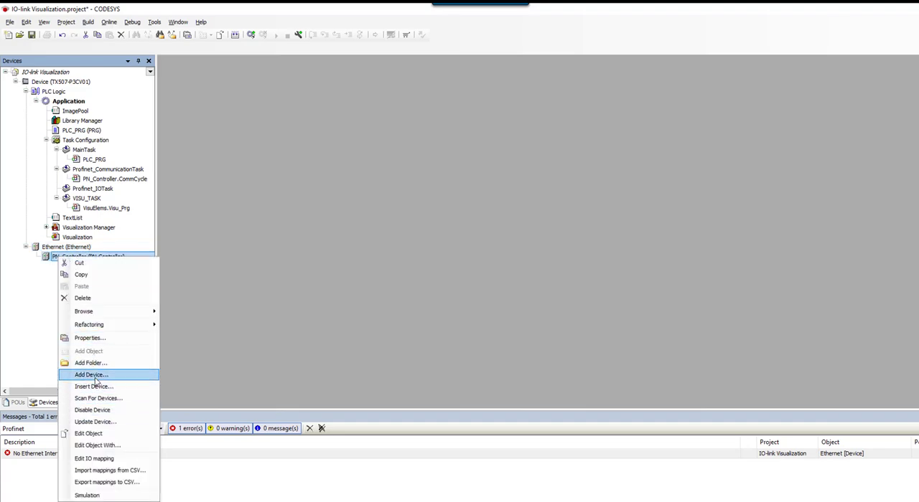
{"action": "left_click", "coordinate": [95, 376]}
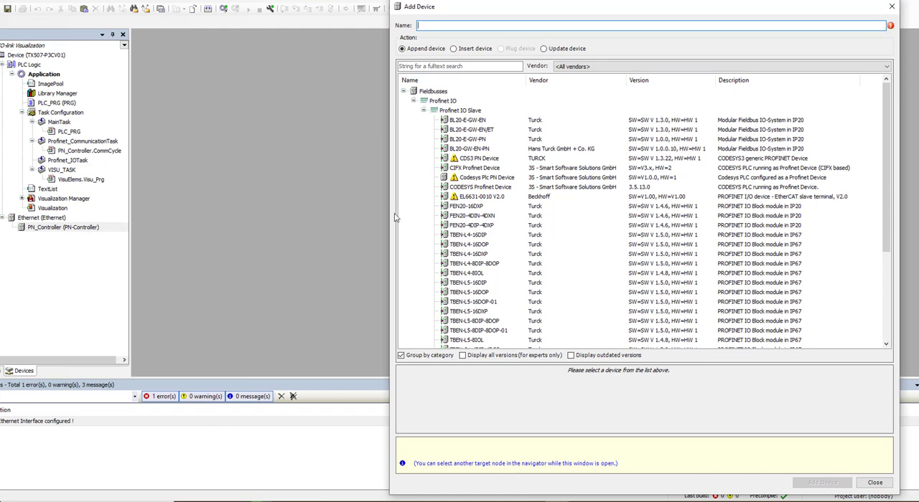
{"action": "scroll", "coordinate": [506, 230], "scroll_direction": "down", "scroll_amount": 3}
{"action": "scroll", "coordinate": [506, 229], "scroll_direction": "down", "scroll_amount": 2}
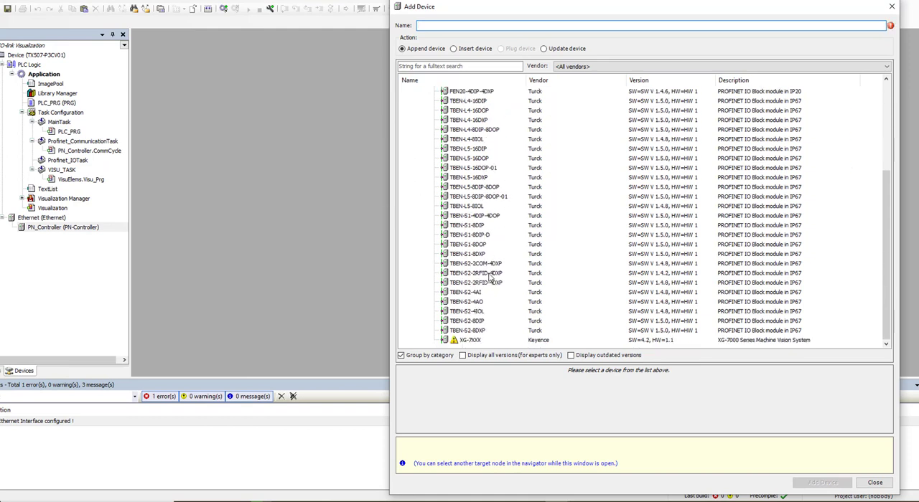
{"action": "left_click", "coordinate": [484, 313]}
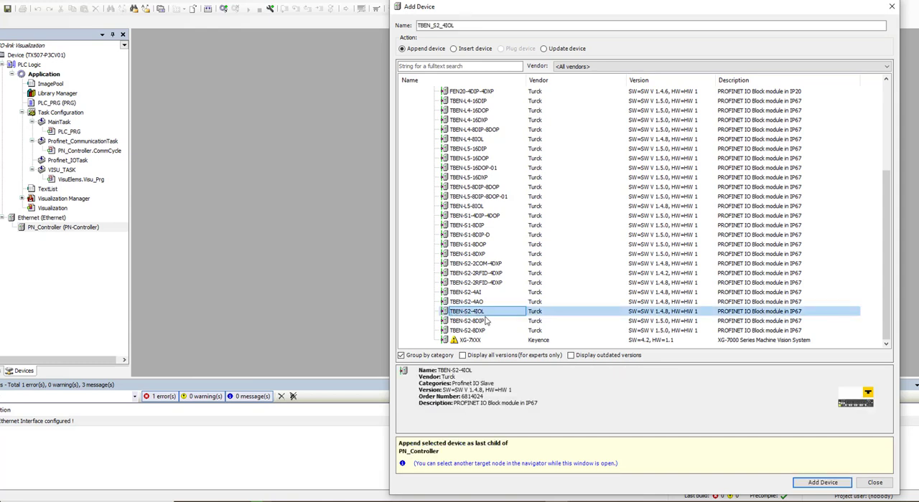
{"action": "left_click", "coordinate": [813, 483]}
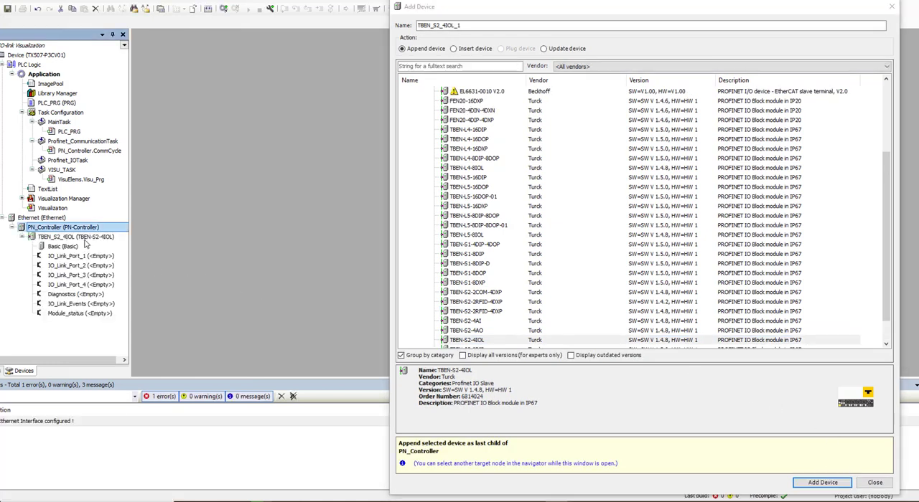
{"action": "left_click", "coordinate": [889, 6]}
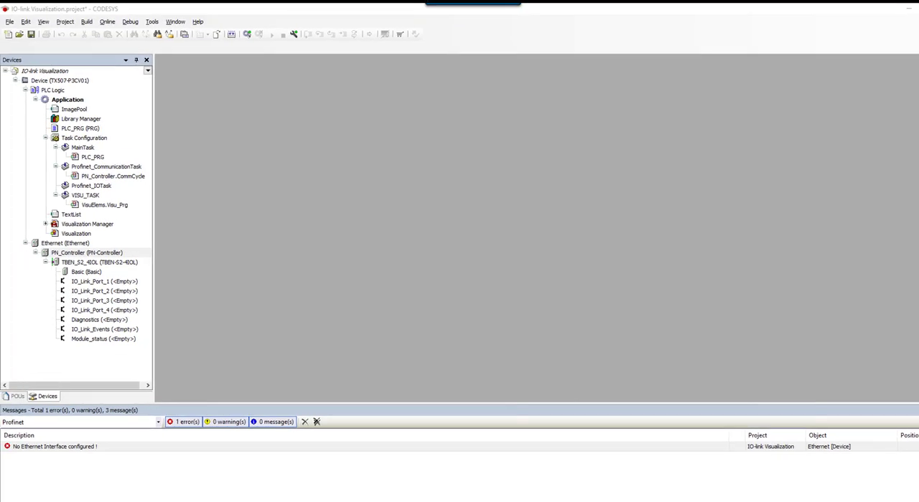
In the TX507-P3CV01 communication settings, scan the network and set the active path to the TX507-P3CV01 found under Gateway-1.
{"action": "left_click", "coordinate": [63, 81]}
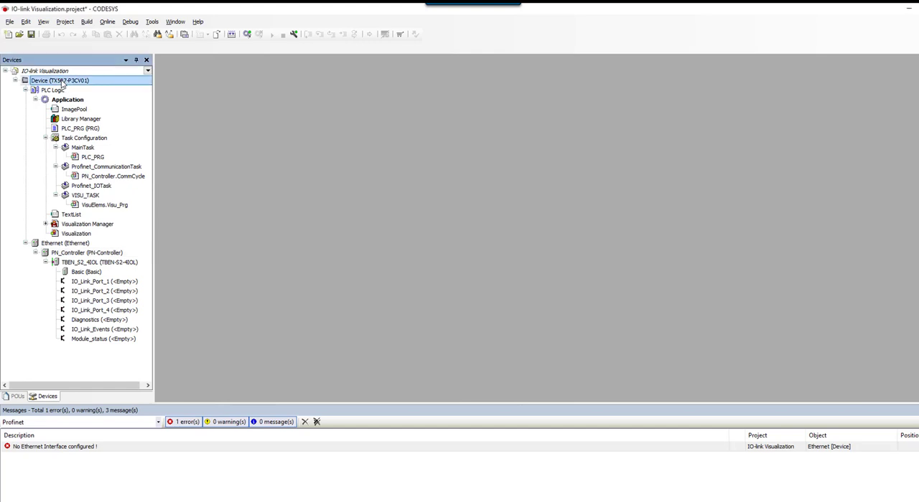
{"action": "double_click", "coordinate": [62, 81]}
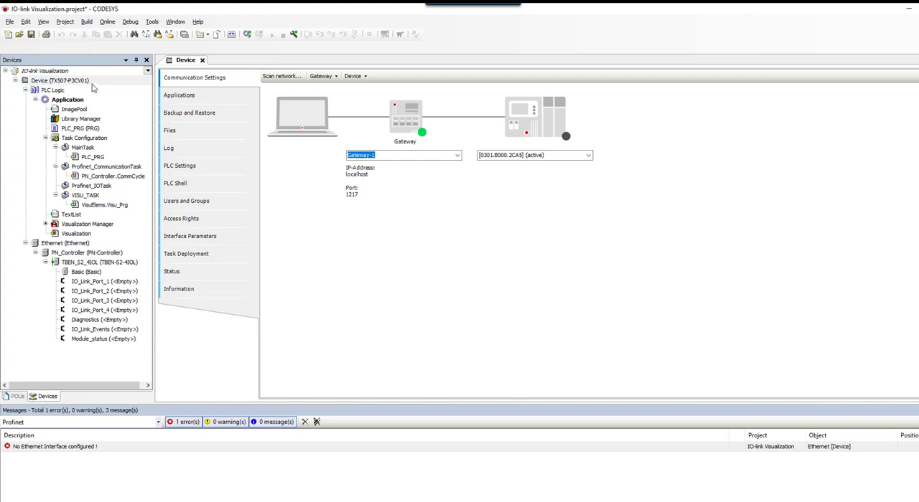
{"action": "left_click", "coordinate": [290, 79]}
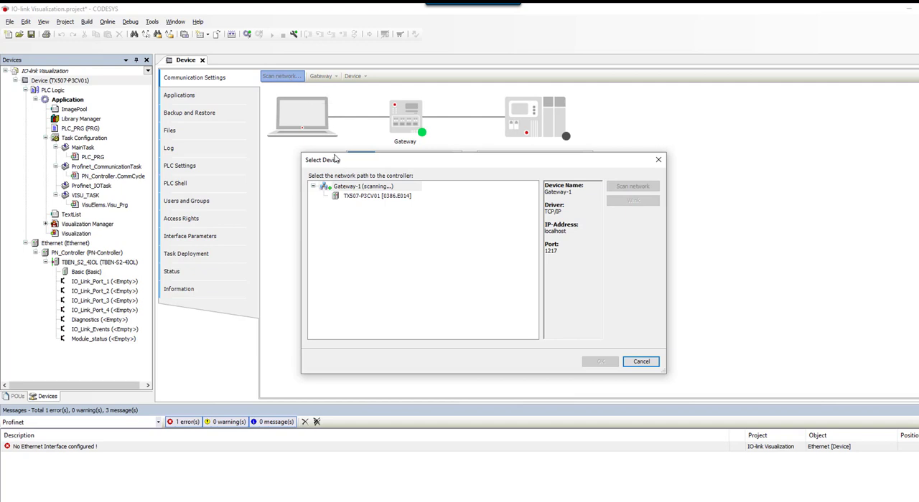
{"action": "left_click", "coordinate": [363, 197]}
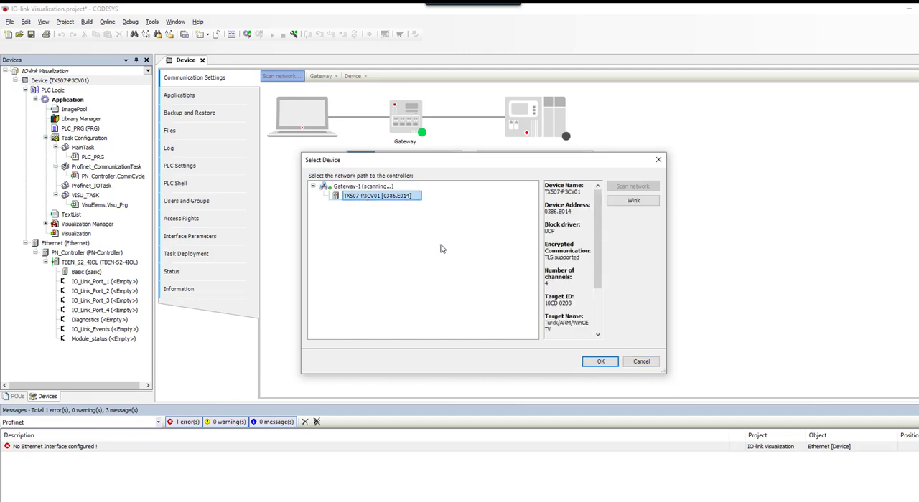
{"action": "left_click", "coordinate": [598, 362]}
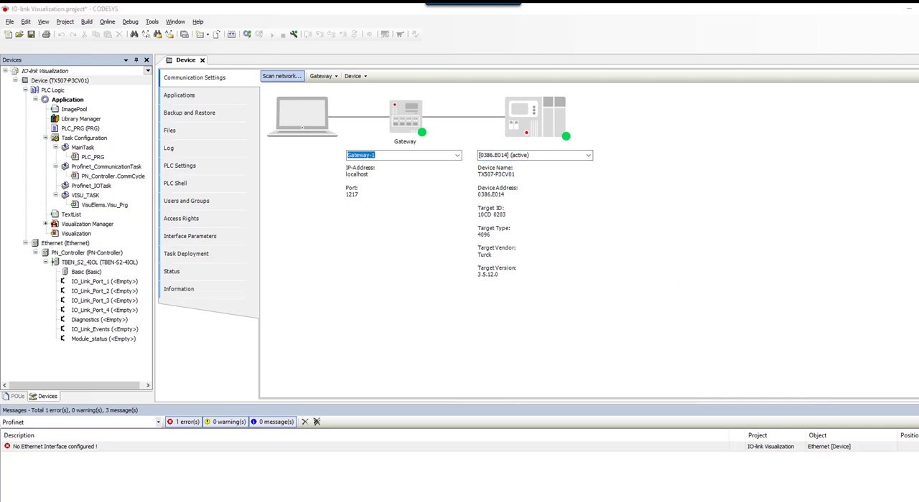
Assign the ULTIEMAC1 network interface with IP address 192.168.1.20 to the Ethernet adapter.
{"action": "double_click", "coordinate": [72, 244]}
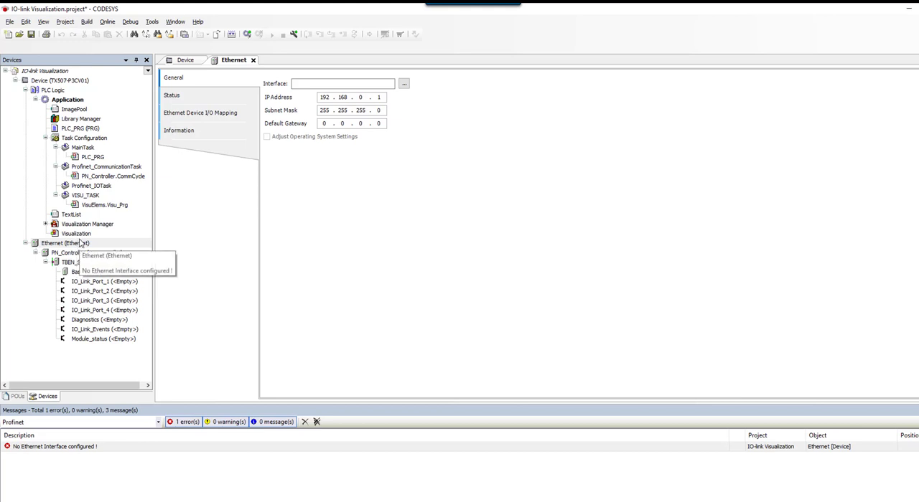
{"action": "left_click", "coordinate": [404, 85]}
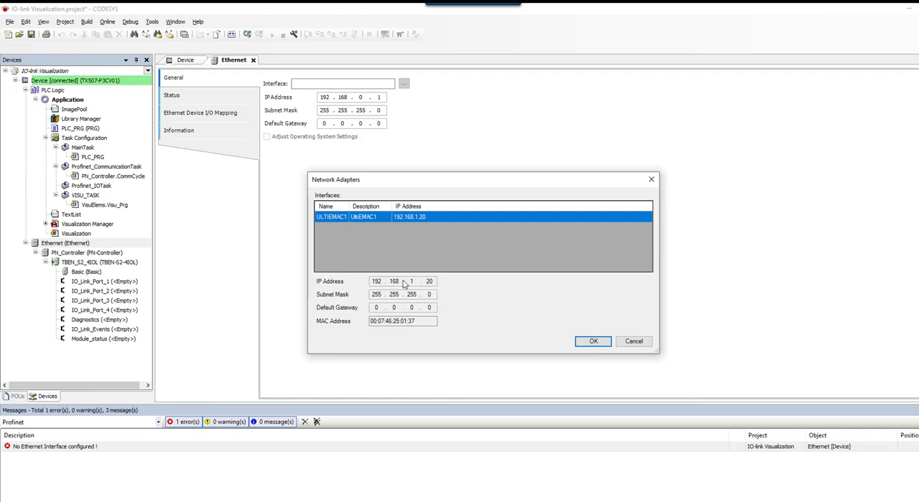
{"action": "left_click", "coordinate": [604, 344]}
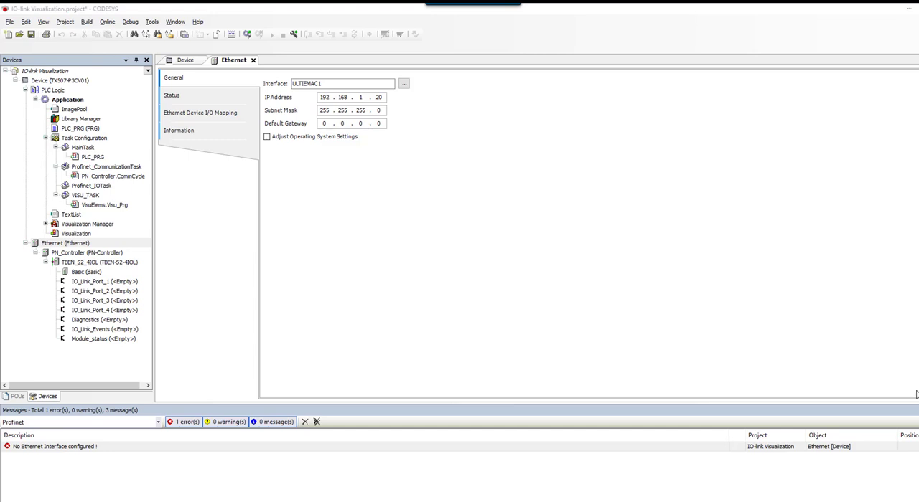
Set PN_Controller's default slave IP range to 192.168.1.2 through 192.168.1.254.
{"action": "double_click", "coordinate": [98, 255]}
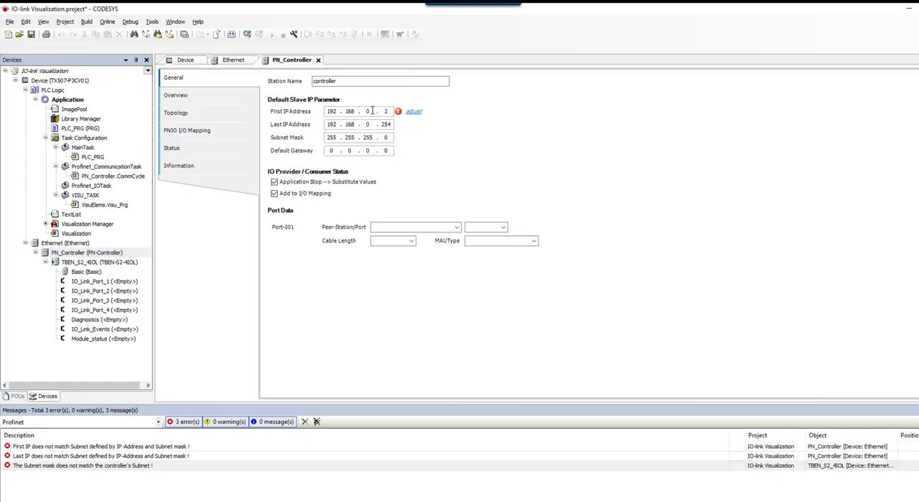
{"action": "left_click", "coordinate": [373, 111]}
{"action": "type", "text": "1"}
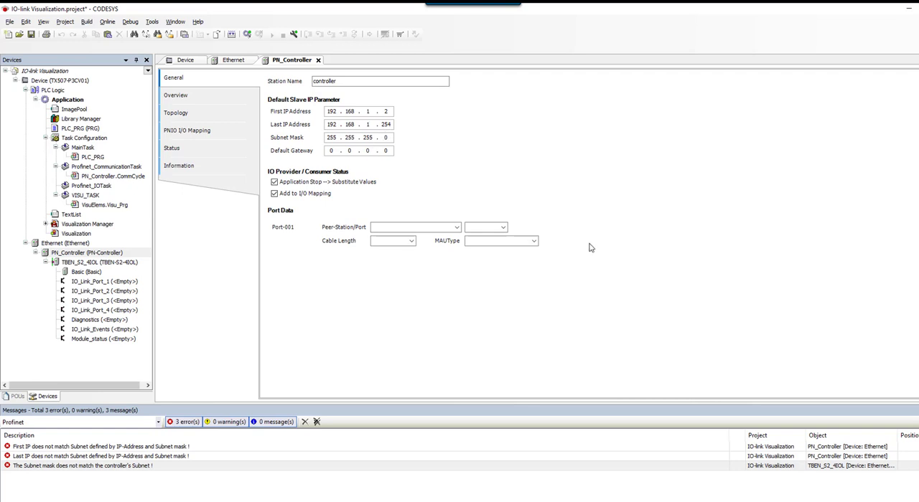
Set the third octet of the TBEN_S2_4IOL station's IP address to 1, giving 192.168.1.2.
{"action": "double_click", "coordinate": [118, 263]}
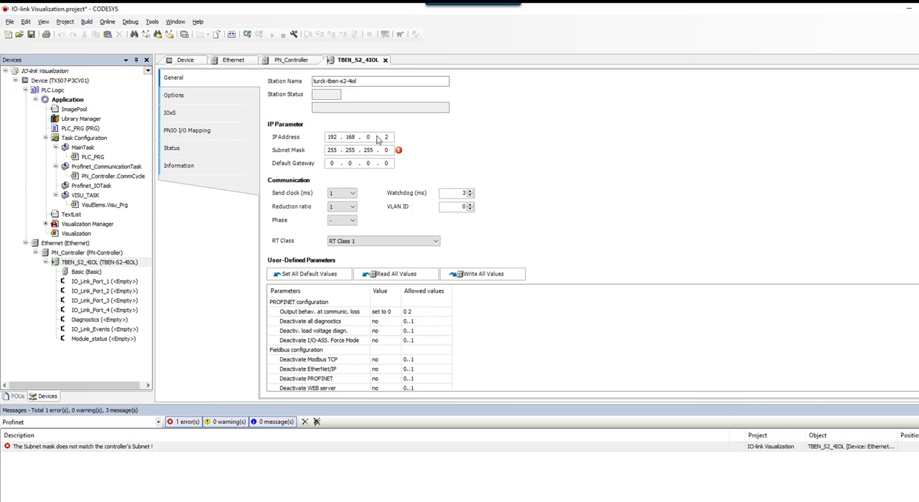
{"action": "key", "text": "BackSpace"}
{"action": "type", "text": "1"}
{"action": "left_click", "coordinate": [393, 137]}
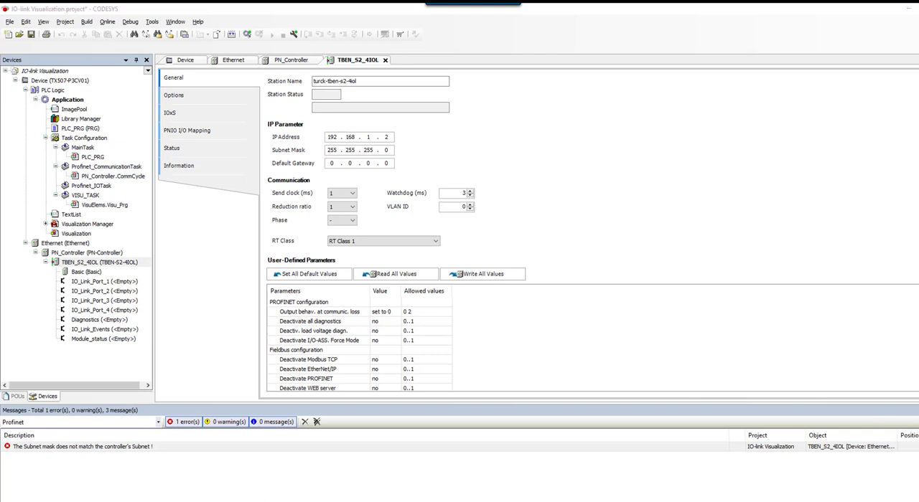
Open the Turck Service Tool and search the network for connected Turck devices to check their IP addresses.
{"action": "key", "text": "super"}
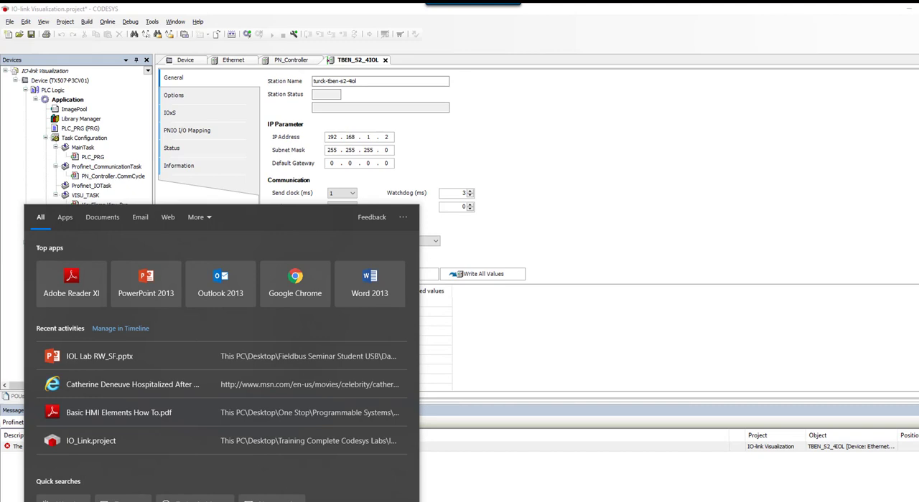
{"action": "type", "text": "turck servi"}
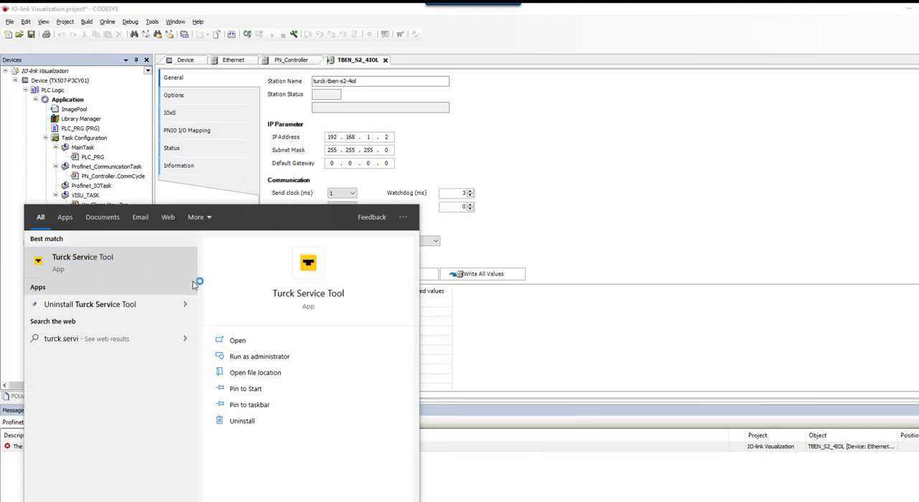
{"action": "left_click", "coordinate": [117, 271]}
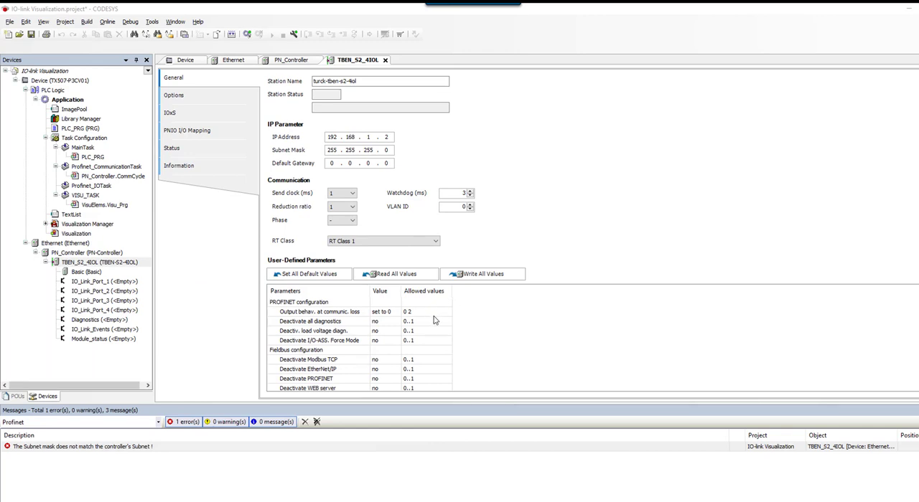
{"action": "left_click", "coordinate": [37, 90]}
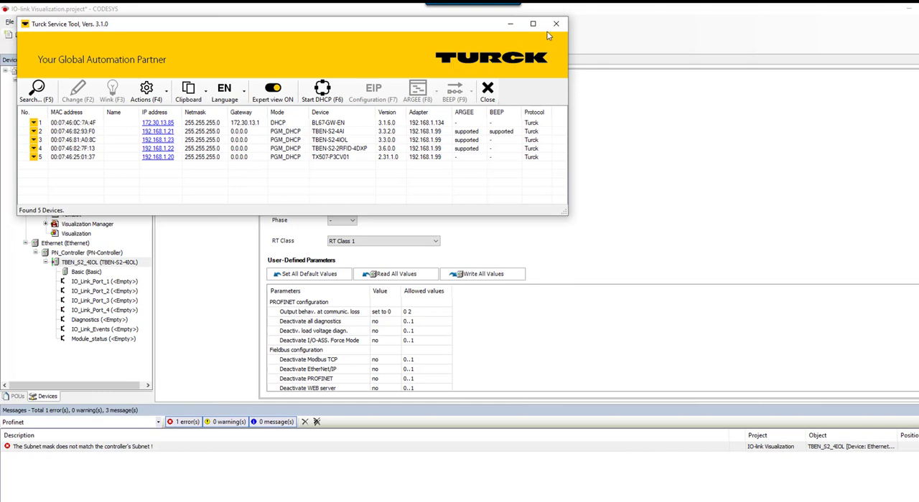
Set the TBEN_S2_4IOL station's IP address to 192.168.1.23 and its communication timing to send clock 2 ms with reduction ratio 8.
{"action": "left_click", "coordinate": [511, 25]}
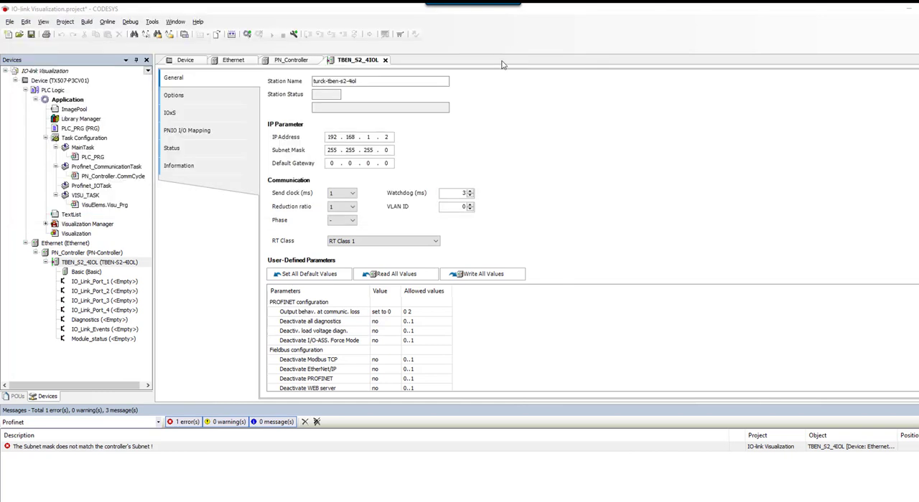
{"action": "left_click", "coordinate": [389, 136]}
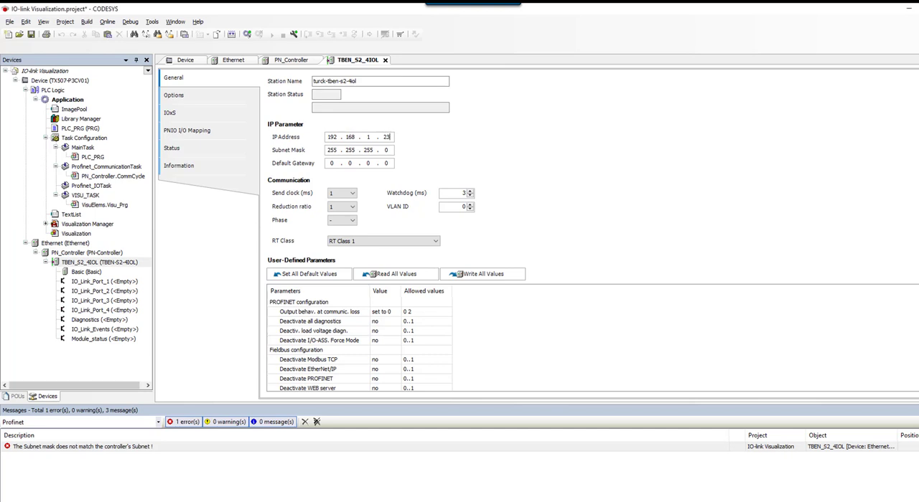
{"action": "left_click", "coordinate": [352, 194]}
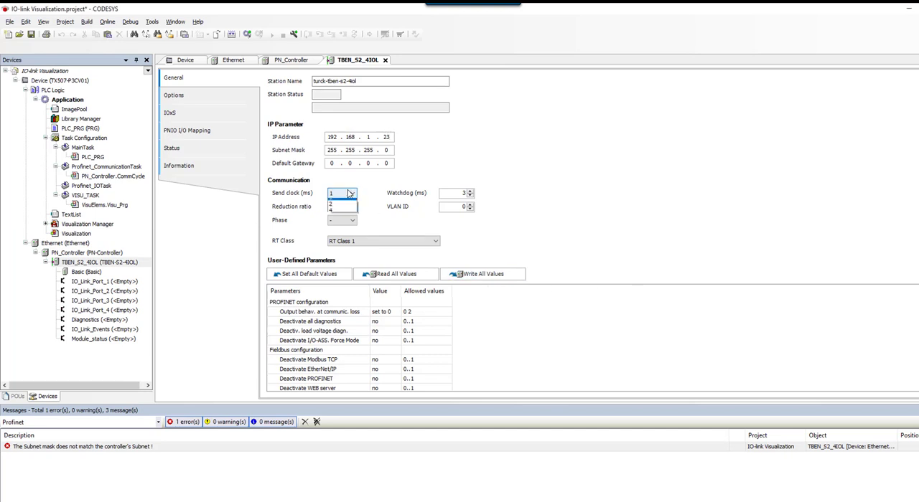
{"action": "left_click", "coordinate": [350, 211]}
{"action": "left_click", "coordinate": [353, 206]}
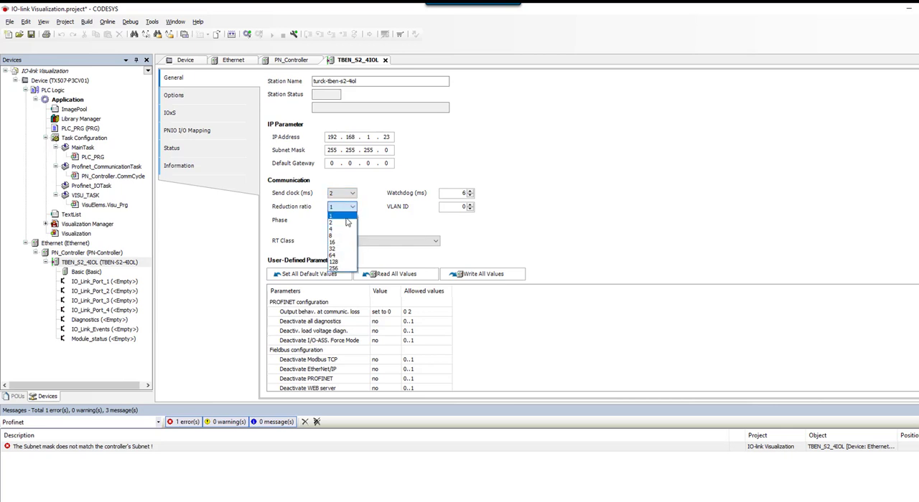
{"action": "left_click", "coordinate": [341, 240]}
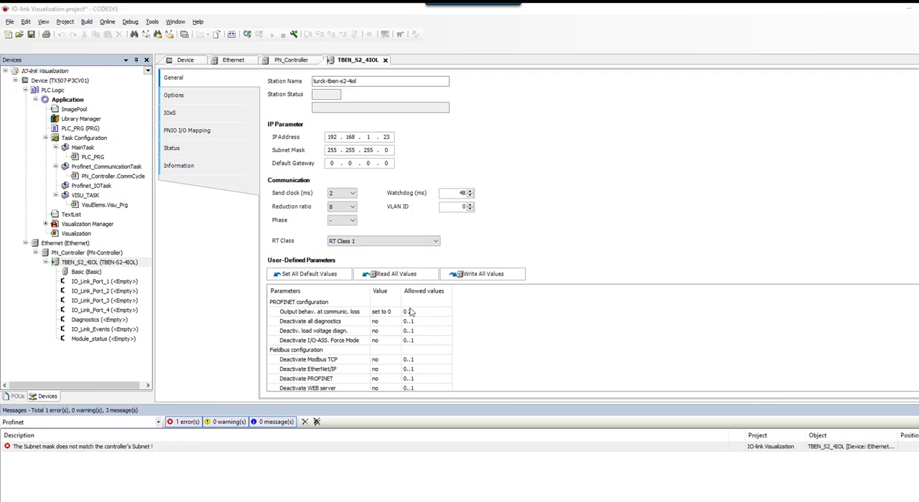
Plug the generic port configuration module IN 1 WORD into the empty IO_Link_Port_1 slot.
{"action": "right_click", "coordinate": [95, 283]}
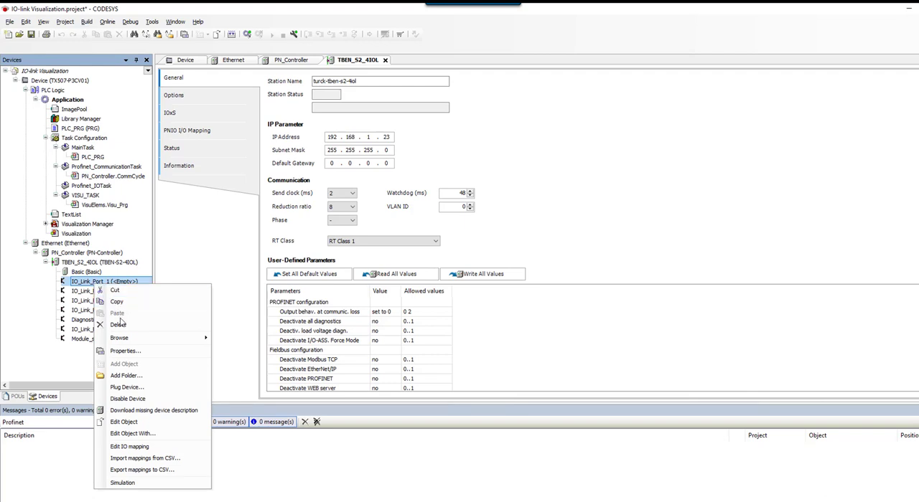
{"action": "left_click", "coordinate": [124, 388]}
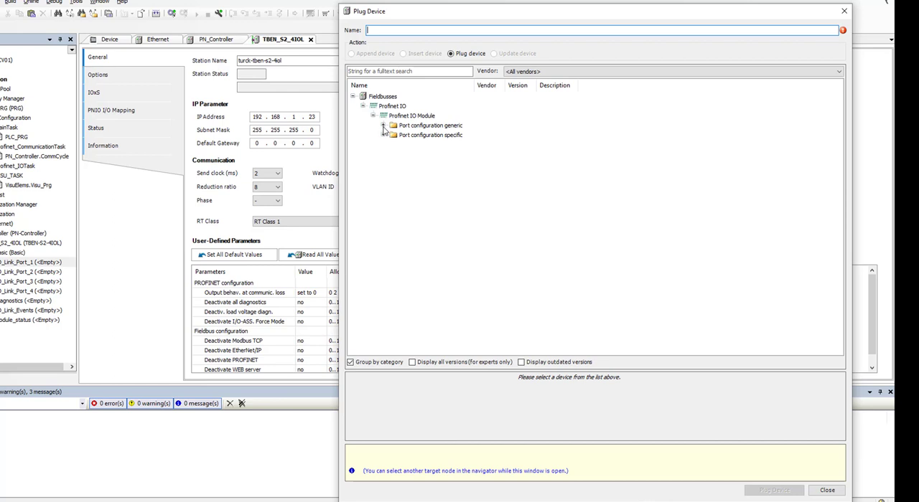
{"action": "left_click", "coordinate": [383, 125]}
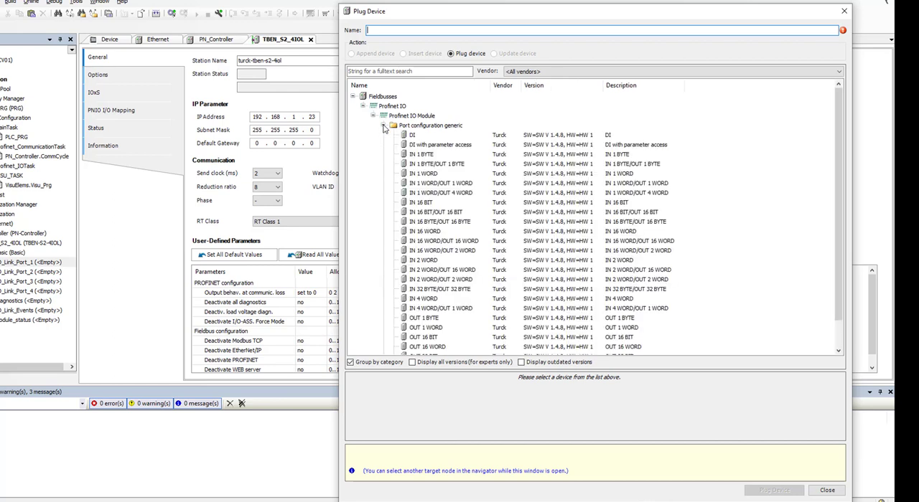
{"action": "left_click", "coordinate": [413, 176]}
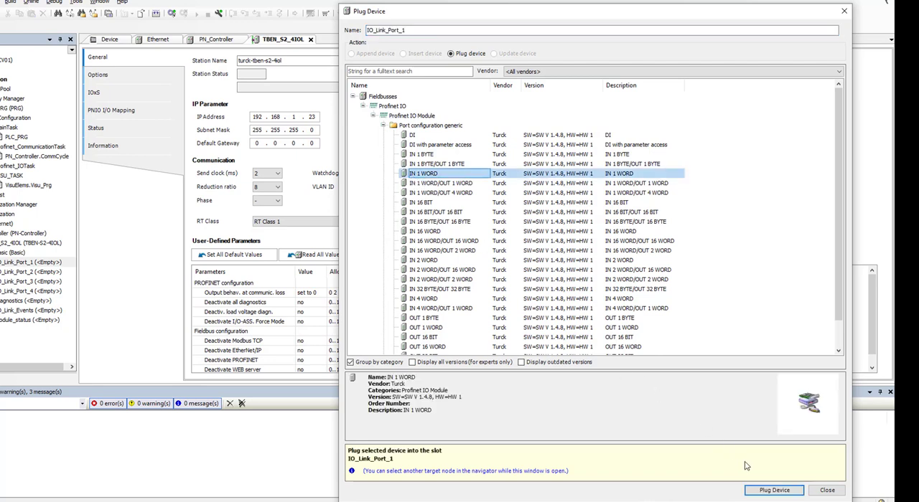
{"action": "left_click", "coordinate": [772, 491]}
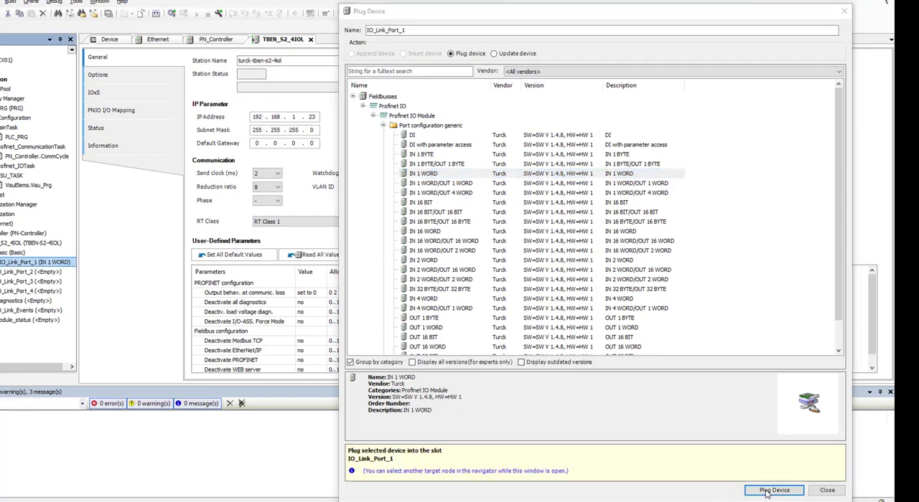
{"action": "left_click", "coordinate": [845, 12]}
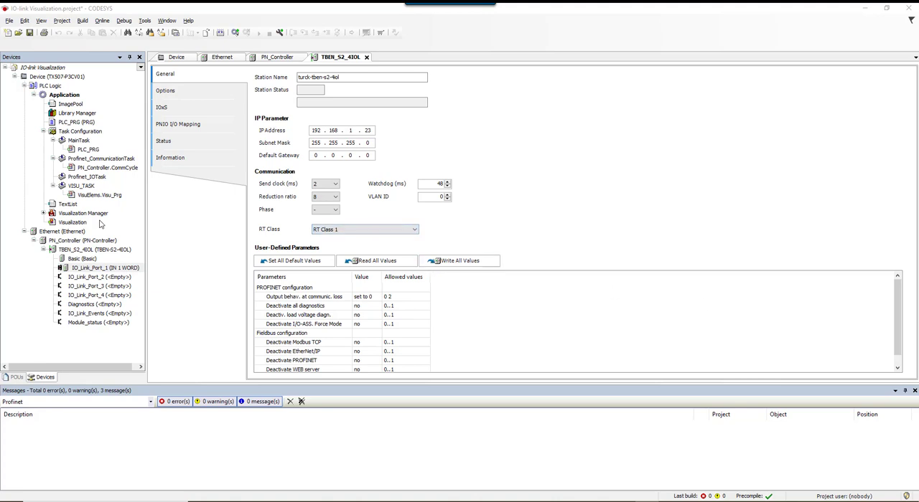
Map IO_Link_Port_1's Input data word 0 to a new variable Input_Word and set variable updating to Enabled 2 (always in bus cycle task).
{"action": "double_click", "coordinate": [113, 270]}
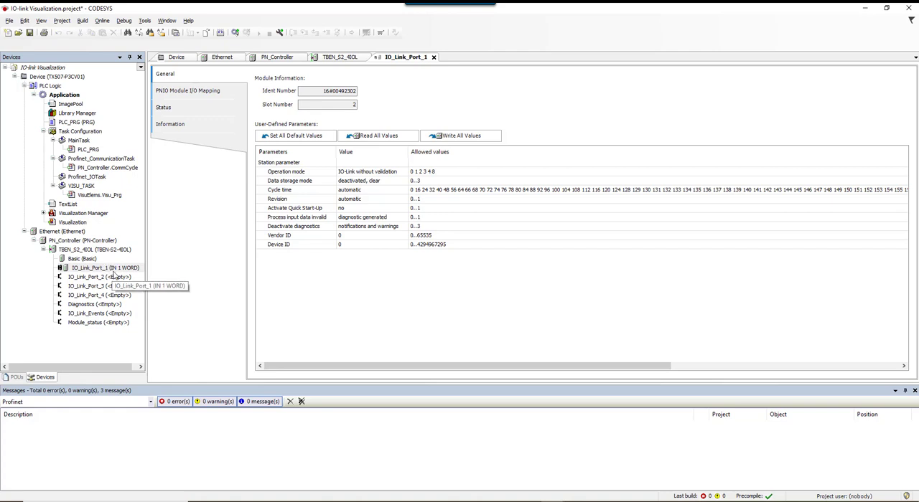
{"action": "left_click", "coordinate": [163, 97]}
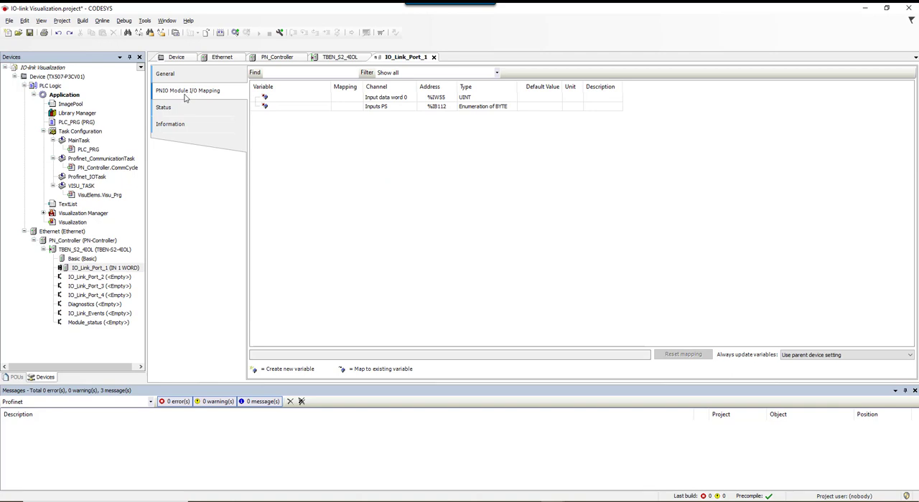
{"action": "left_click", "coordinate": [292, 99]}
{"action": "left_click", "coordinate": [292, 98]}
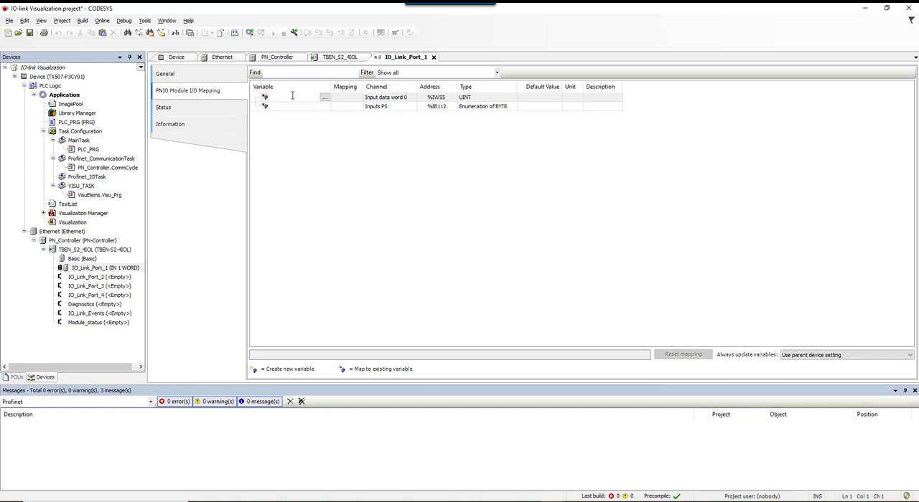
{"action": "type", "text": "Input_"}
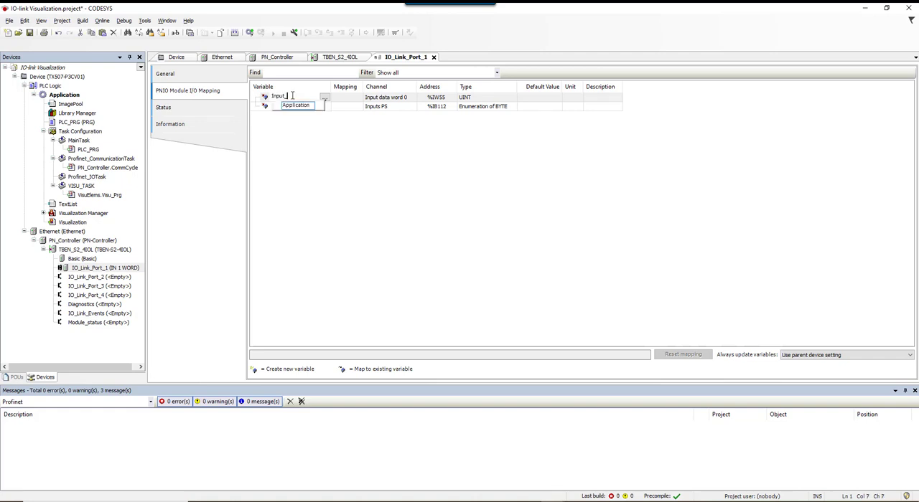
{"action": "type", "text": "Word"}
{"action": "left_click", "coordinate": [903, 357]}
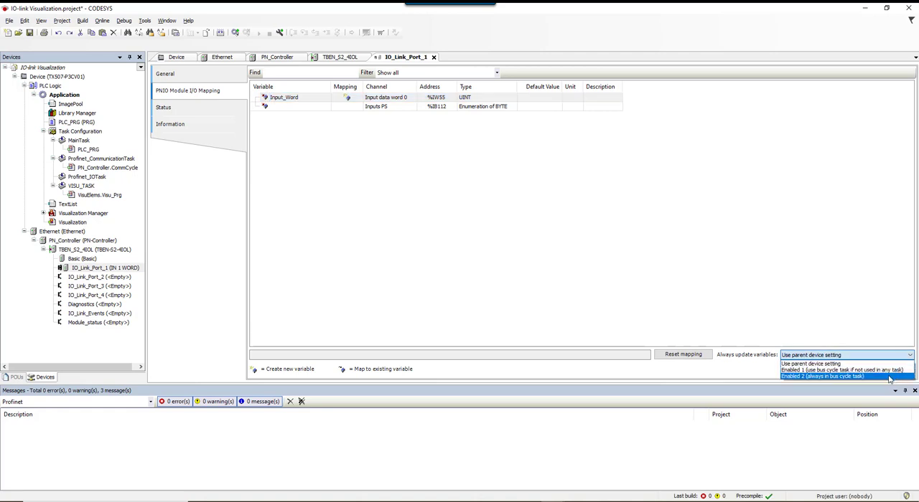
{"action": "left_click", "coordinate": [890, 378]}
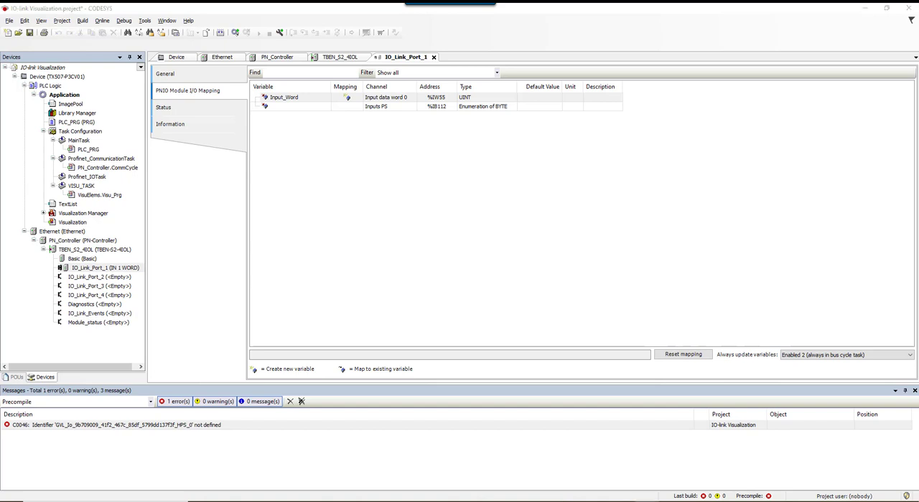
Add a global variable list named GVL to the Application.
{"action": "right_click", "coordinate": [71, 97]}
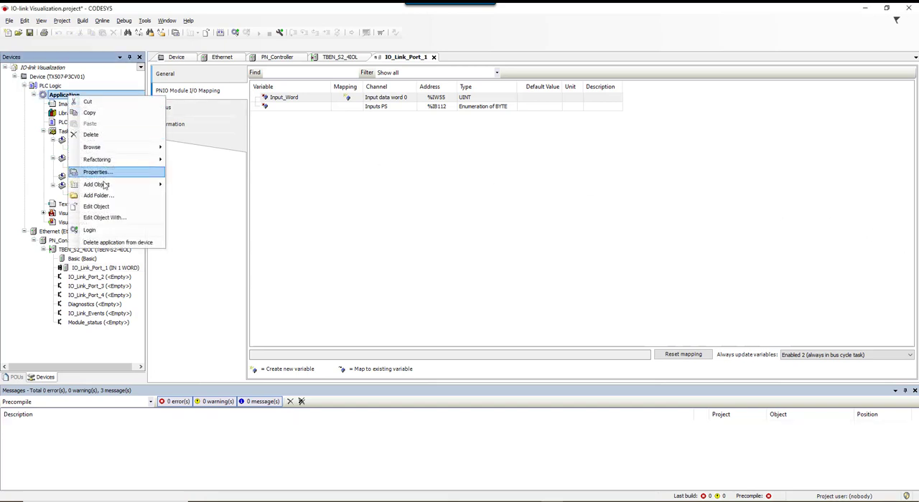
{"action": "mouse_move", "coordinate": [109, 186]}
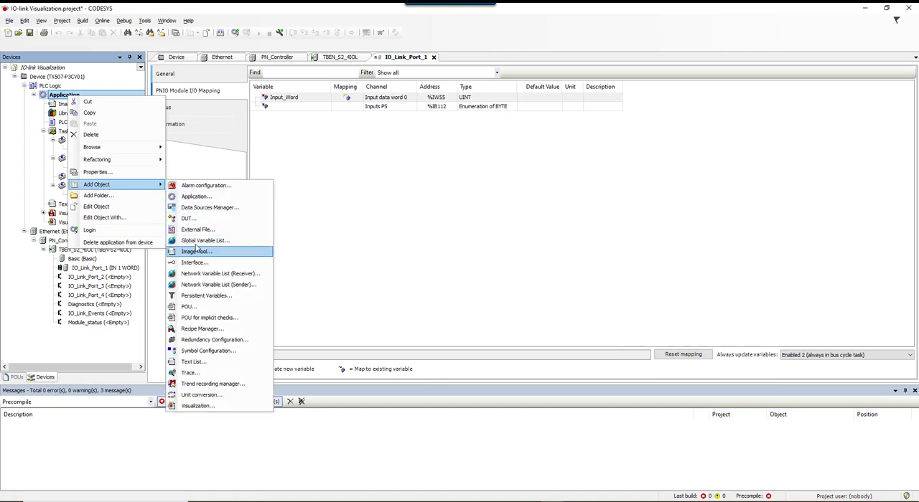
{"action": "left_click", "coordinate": [197, 242]}
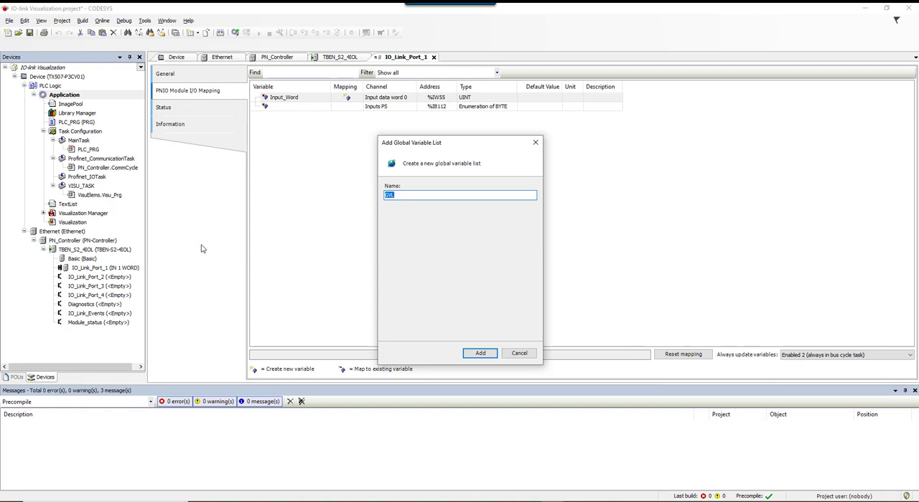
{"action": "left_click", "coordinate": [485, 354]}
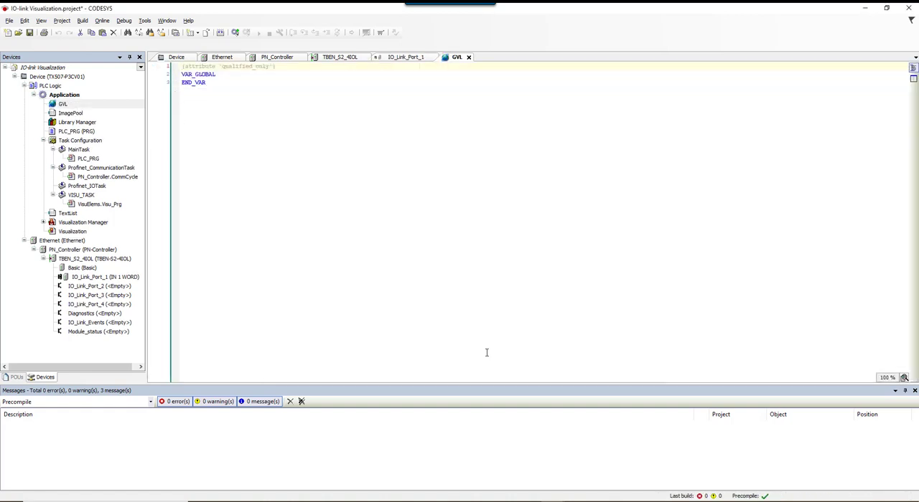
Declare the global variable Input_Scaled of type UINT in the GVL.
{"action": "left_click", "coordinate": [224, 74]}
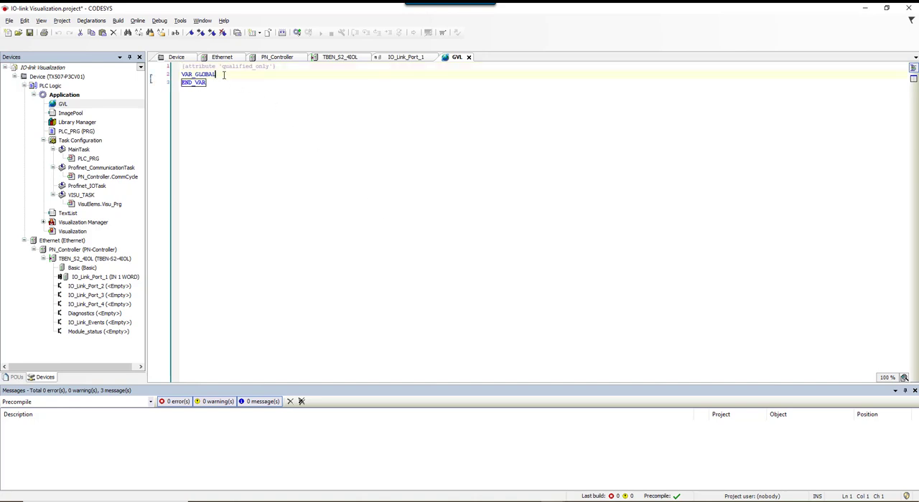
{"action": "key", "text": "Return"}
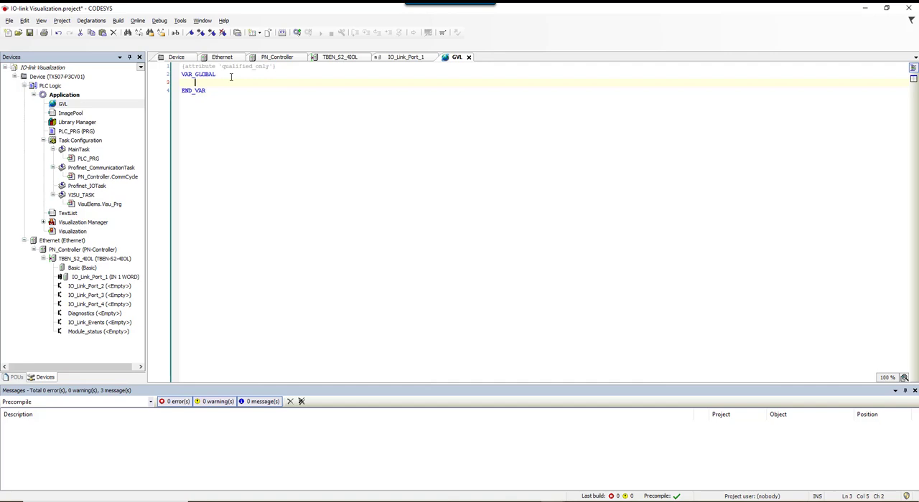
{"action": "type", "text": "Input"}
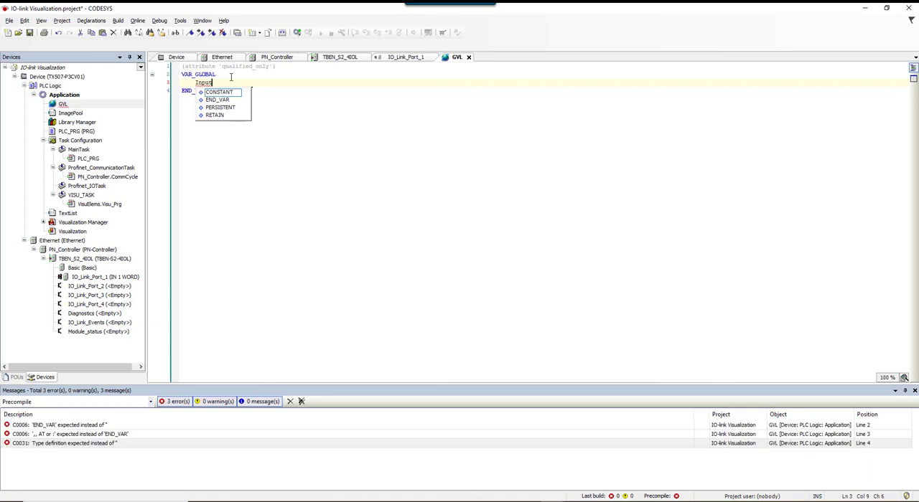
{"action": "type", "text": "_Scaled:"}
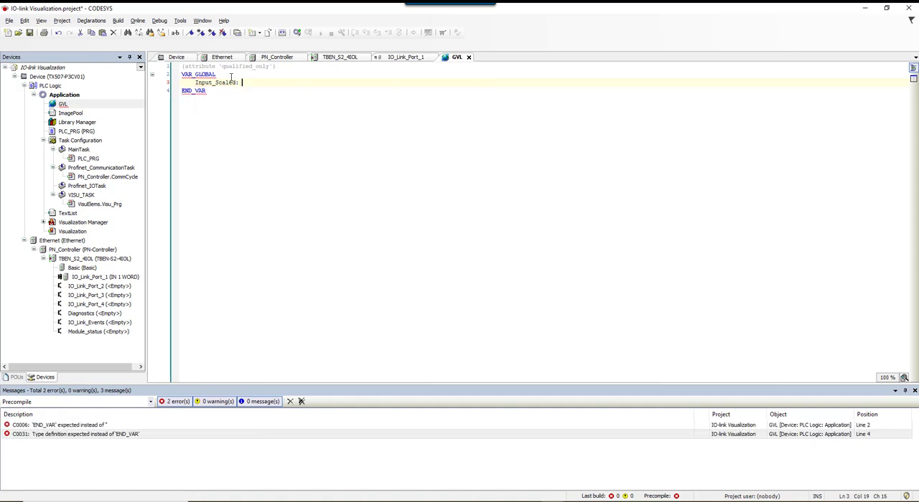
{"action": "type", "text": " UINT"}
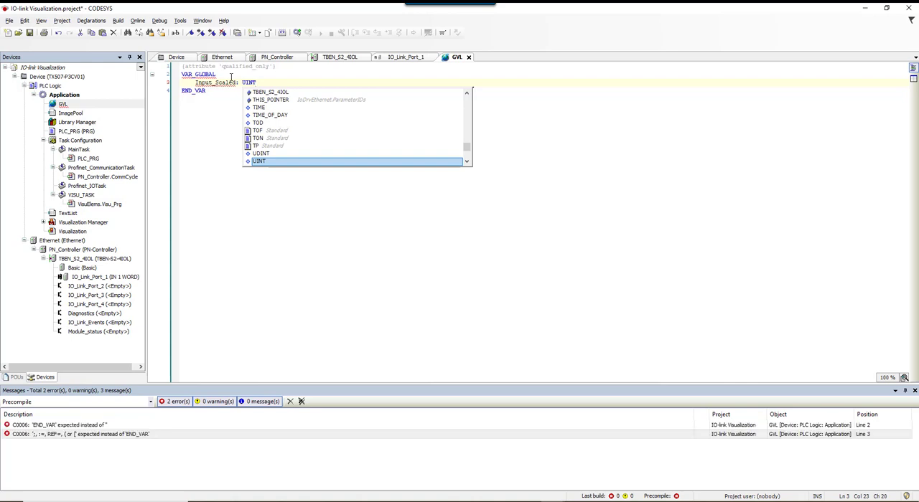
{"action": "type", "text": ";"}
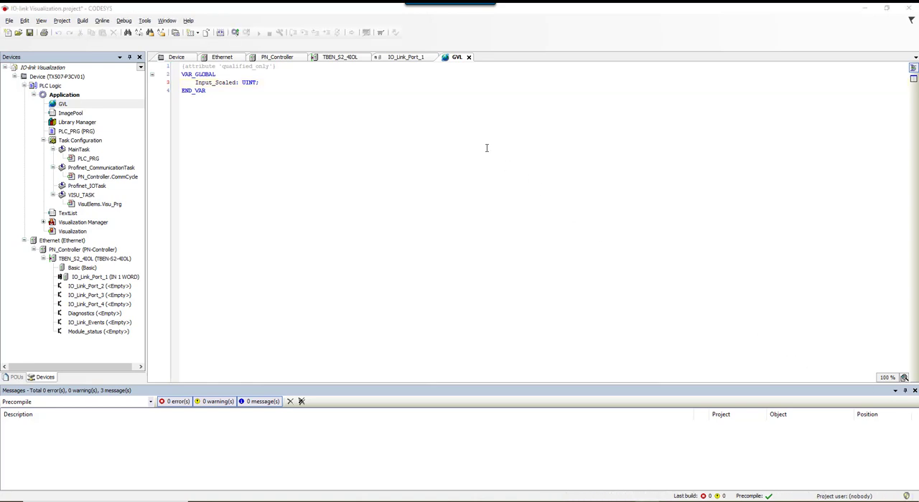
Program PLC_PRG with the statement GVL.Input_Scaled := (Input_Word / 10);.
{"action": "double_click", "coordinate": [77, 133]}
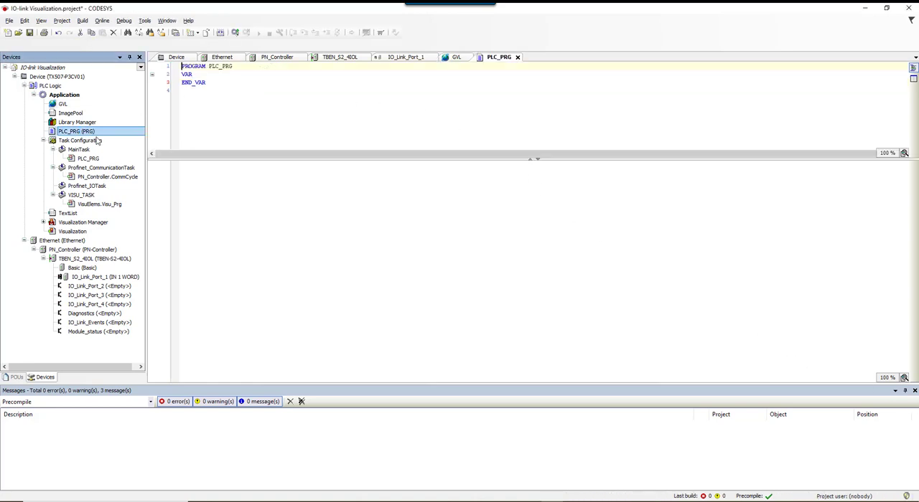
{"action": "left_click", "coordinate": [197, 164]}
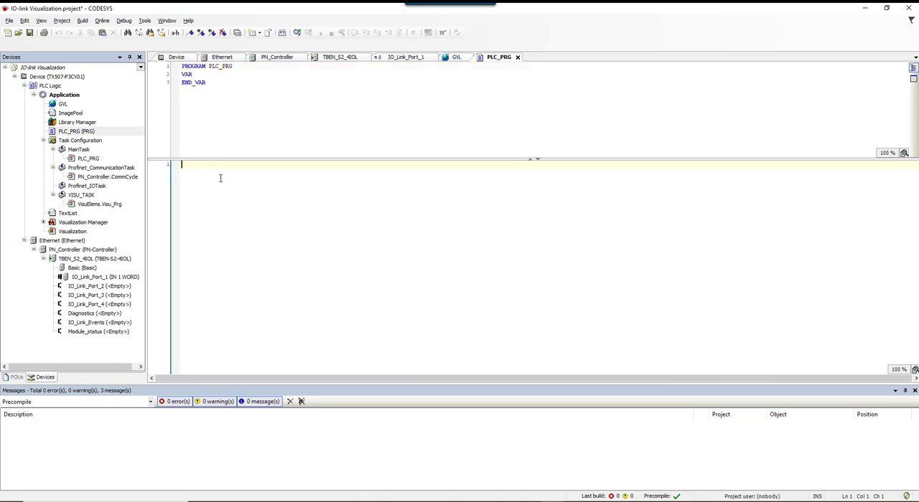
{"action": "type", "text": "GVL"}
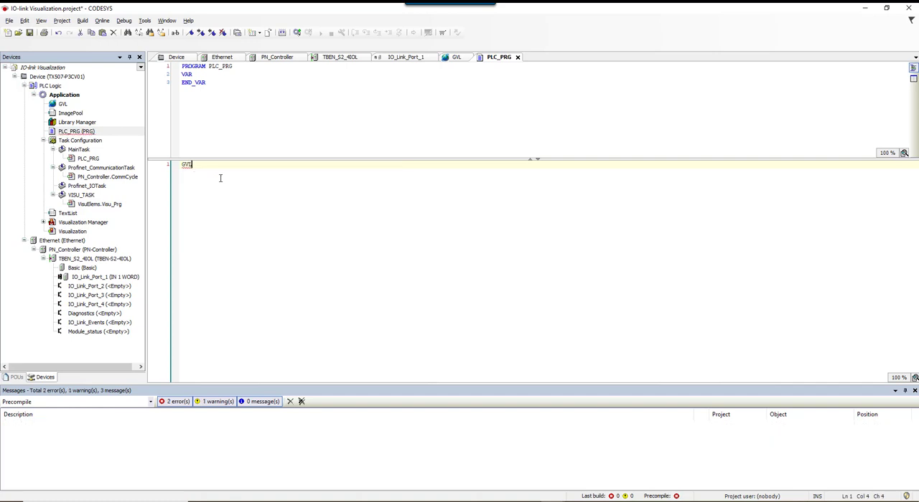
{"action": "type", "text": "."}
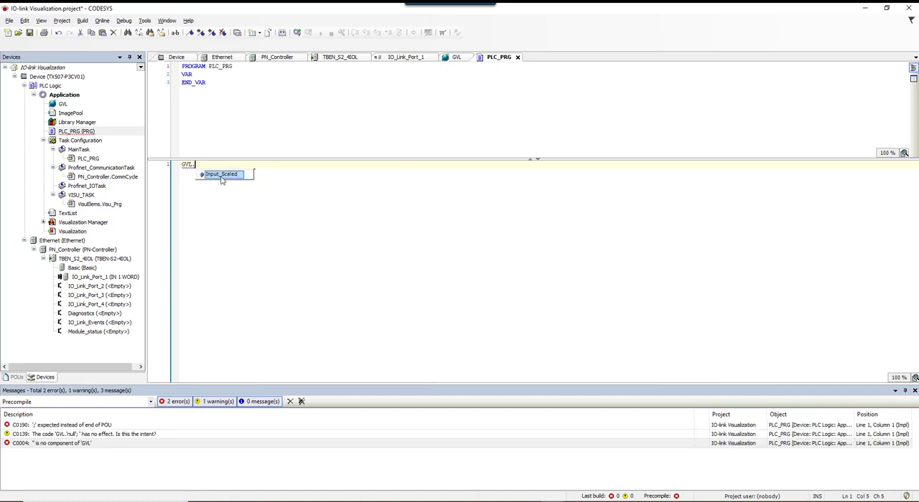
{"action": "double_click", "coordinate": [221, 176]}
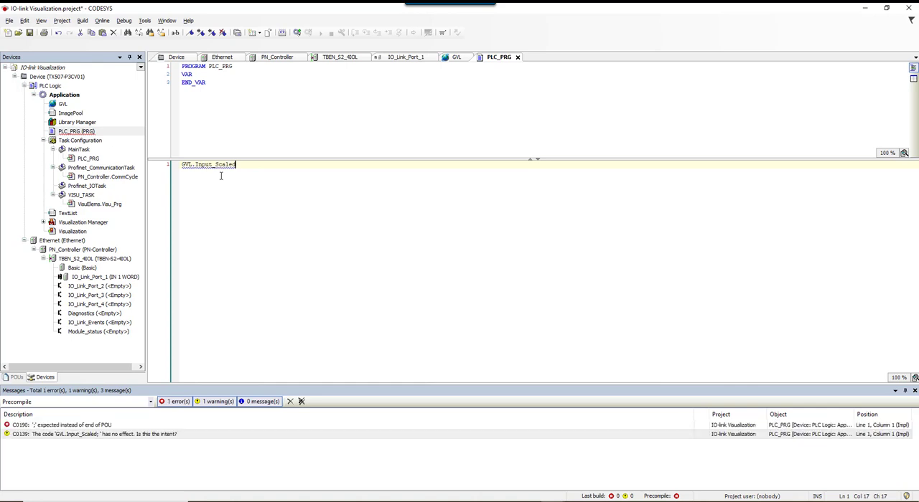
{"action": "type", "text": ":= ("}
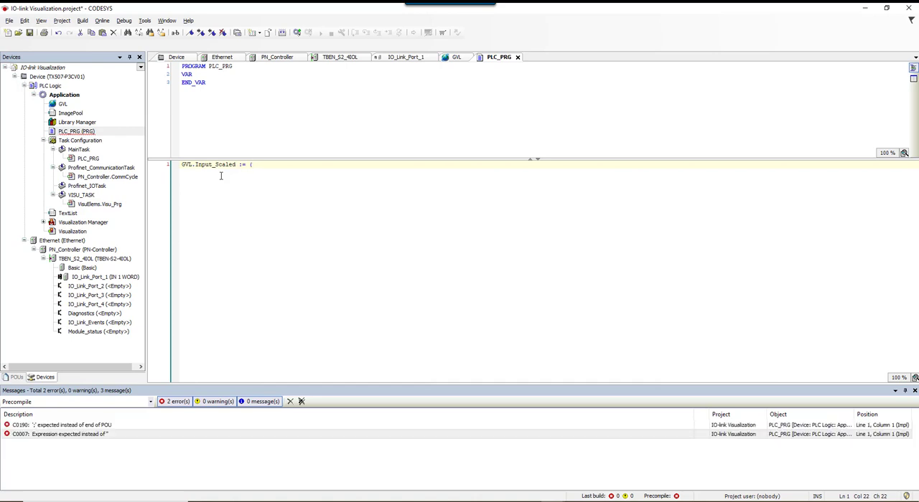
{"action": "type", "text": "Input_Word"}
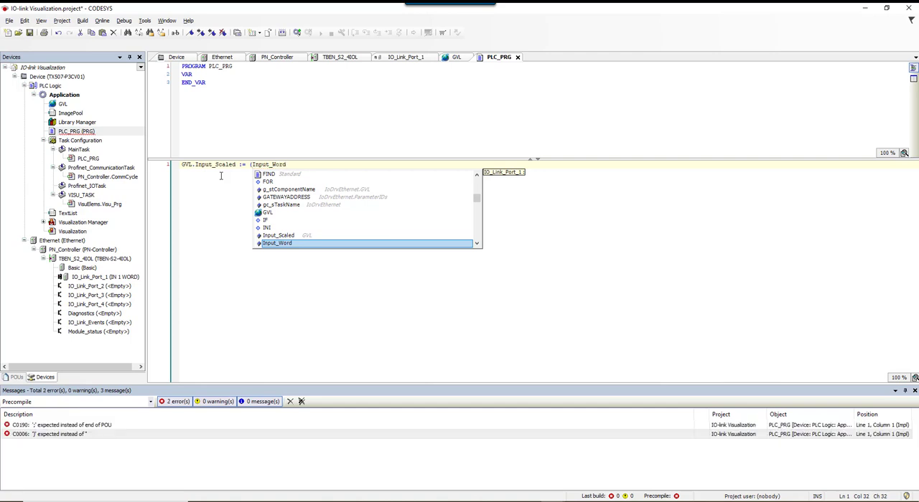
{"action": "type", "text": " / 10)"}
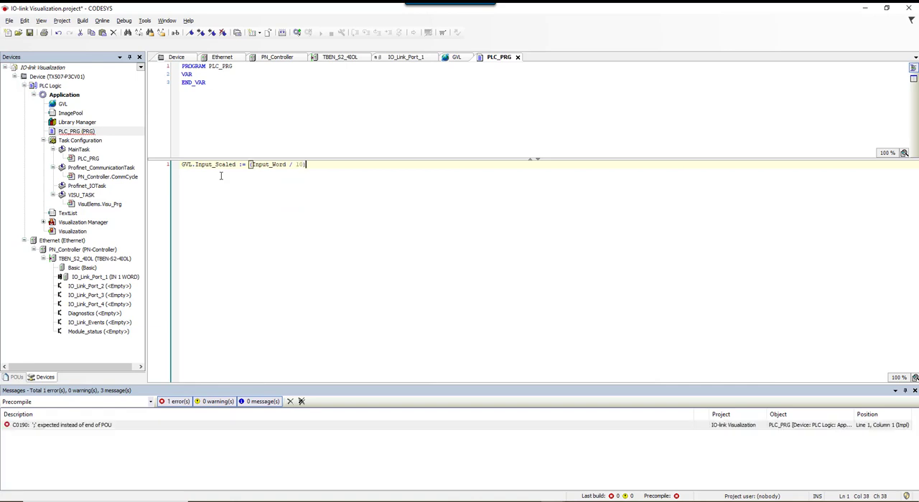
{"action": "type", "text": ";"}
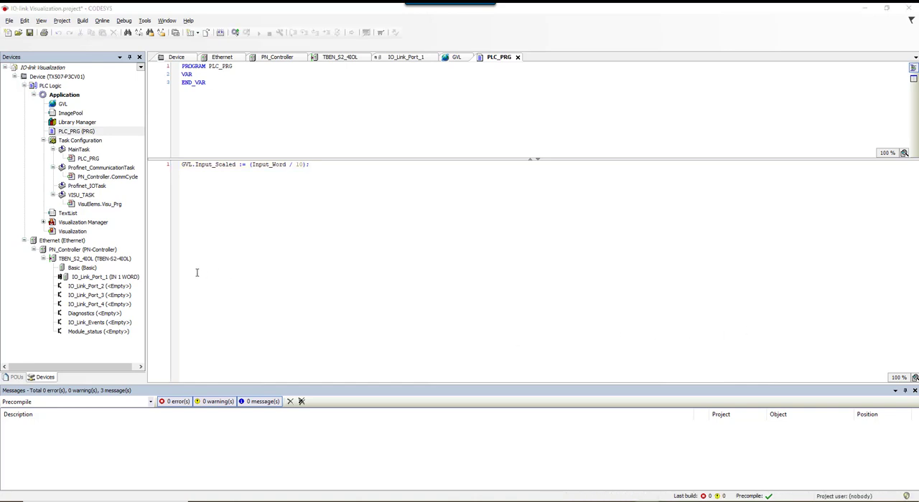
Add a bar display measurement control to the upper area of the Visualization screen and enlarge it.
{"action": "double_click", "coordinate": [72, 231]}
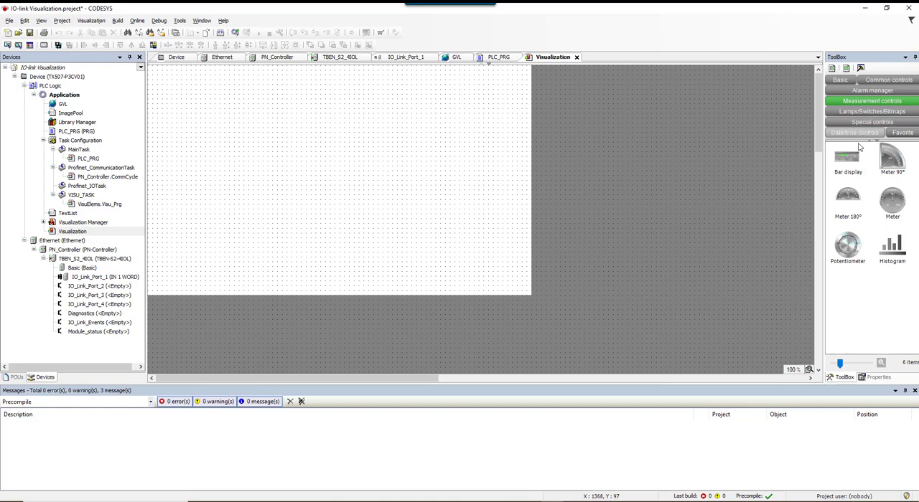
{"action": "left_click_drag", "start_coordinate": [852, 161], "coordinate": [792, 180]}
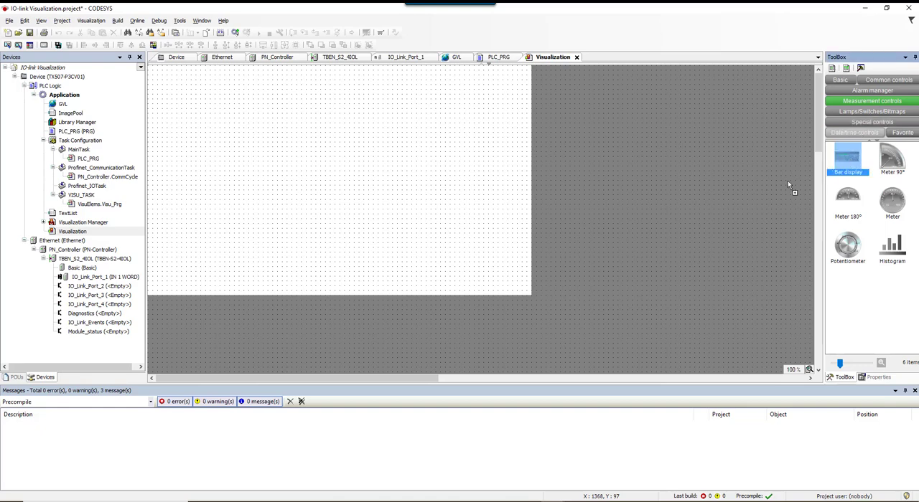
{"action": "left_click_drag", "start_coordinate": [591, 205], "coordinate": [290, 176]}
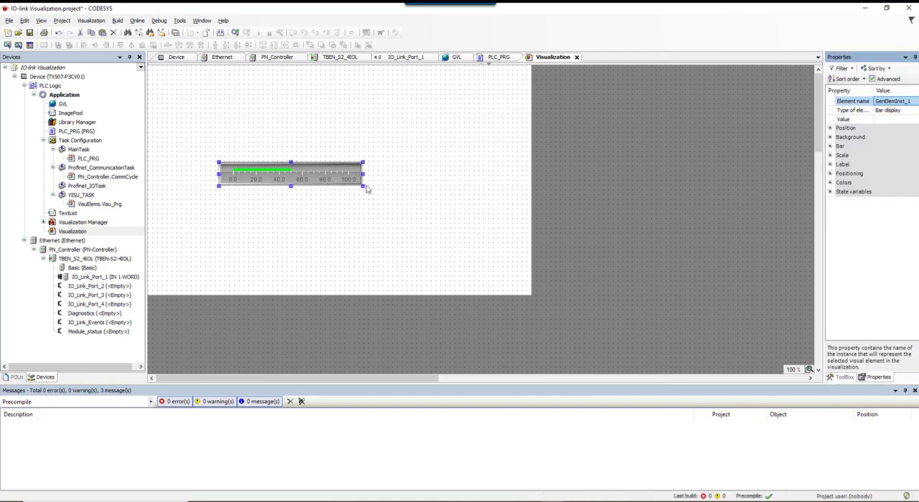
{"action": "left_click_drag", "start_coordinate": [362, 187], "coordinate": [416, 187]}
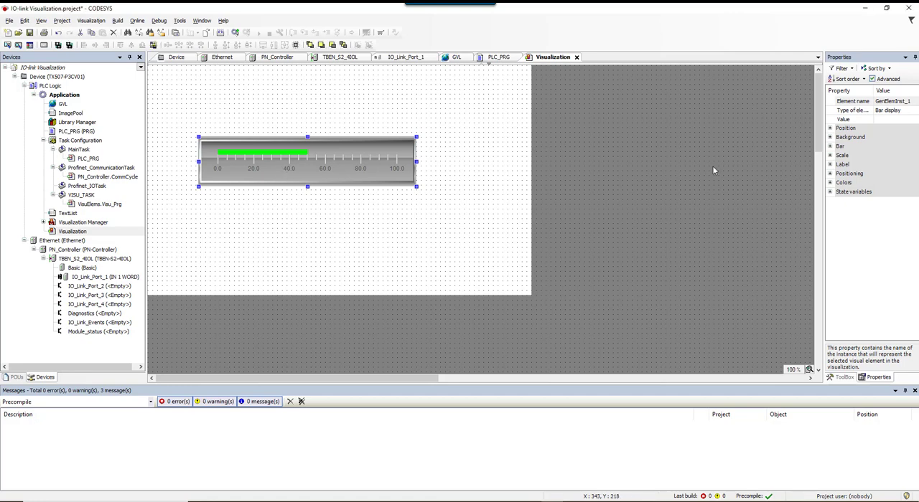
Link the bar display's Value property to the variable GVL.Input_Scaled.
{"action": "left_click", "coordinate": [901, 120]}
{"action": "left_click", "coordinate": [900, 121]}
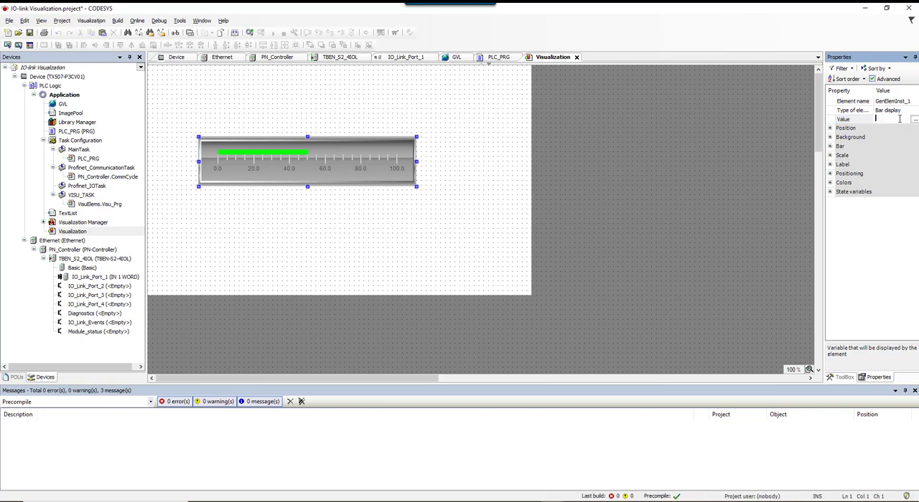
{"action": "type", "text": "GV"}
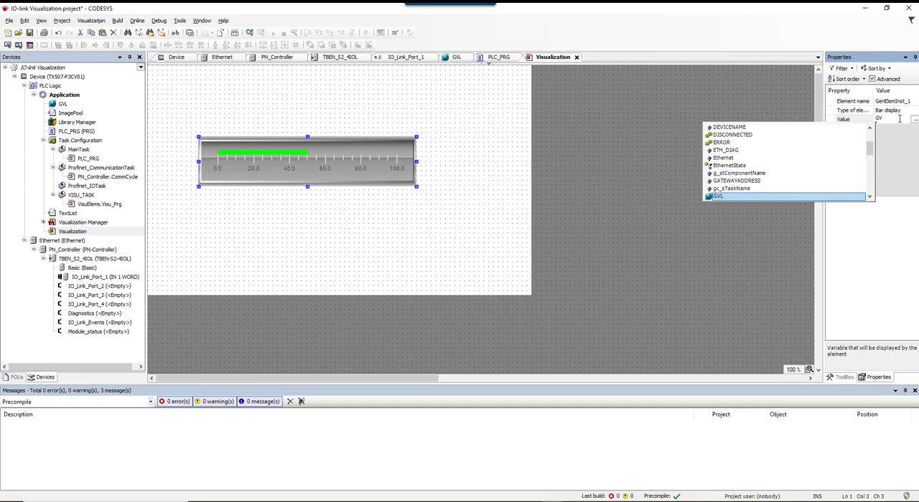
{"action": "type", "text": "L."}
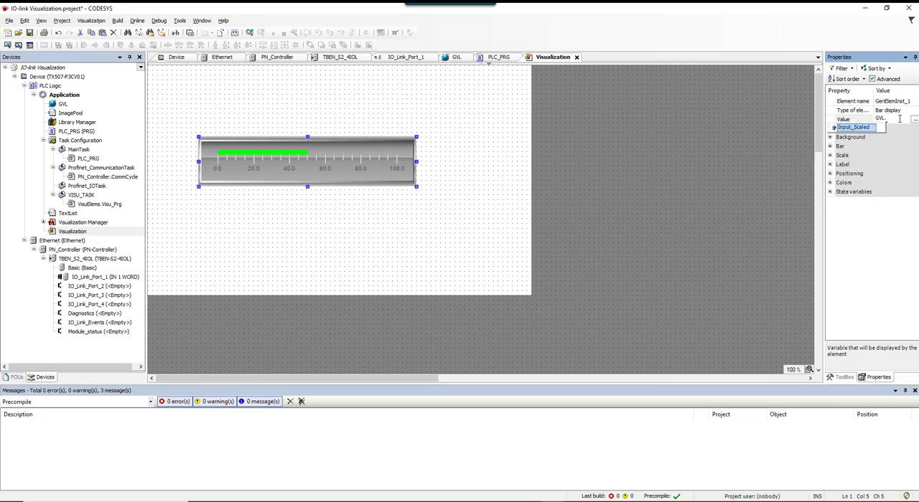
{"action": "key", "text": "Return"}
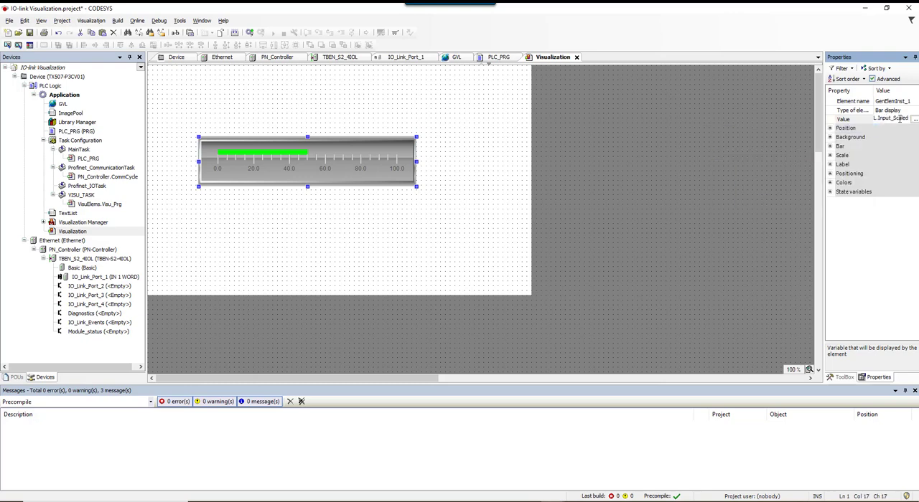
{"action": "left_click", "coordinate": [872, 261]}
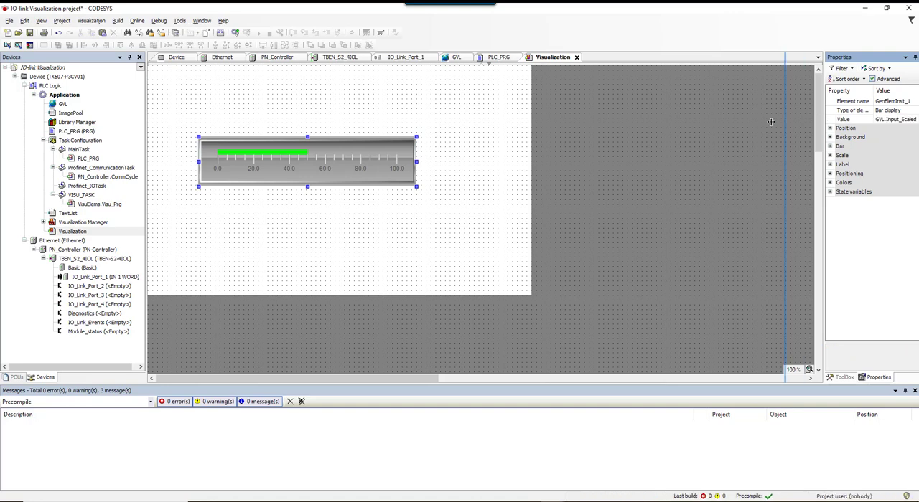
Set the bar display's main scale to 50 and its scale end to 400.
{"action": "left_click_drag", "start_coordinate": [772, 120], "coordinate": [759, 122]}
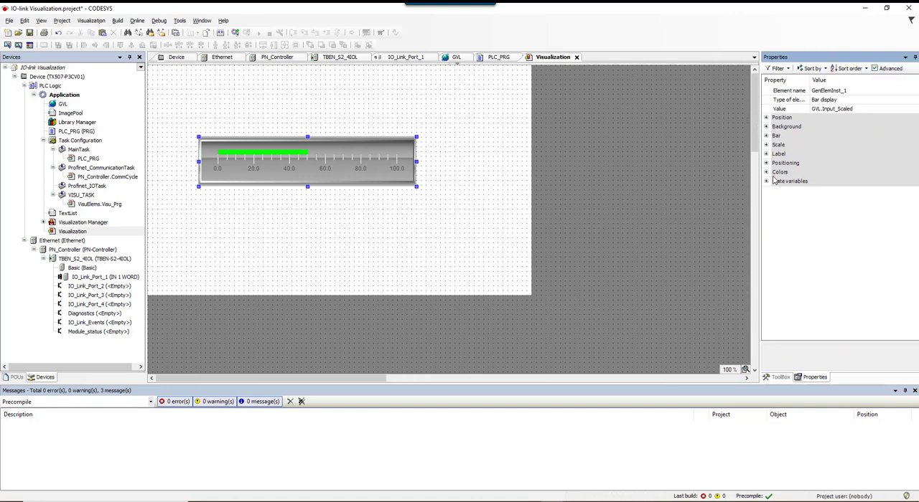
{"action": "left_click", "coordinate": [766, 145]}
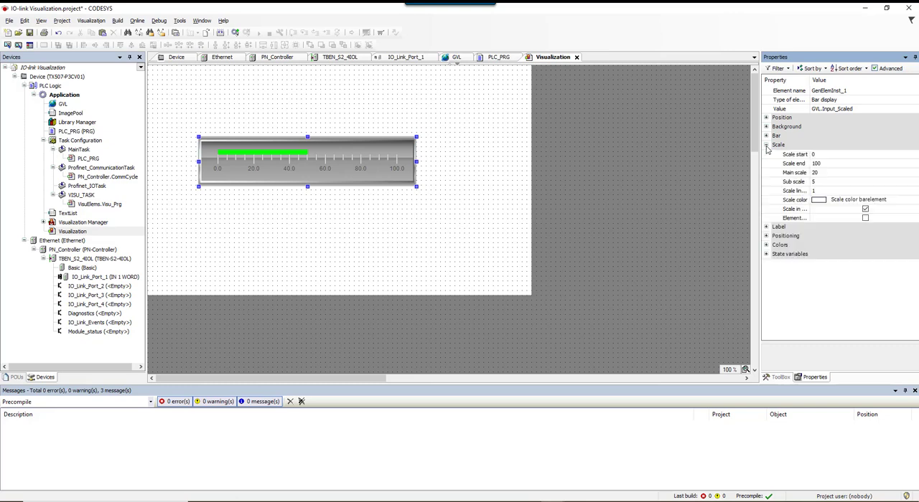
{"action": "left_click", "coordinate": [830, 175]}
{"action": "left_click", "coordinate": [830, 175]}
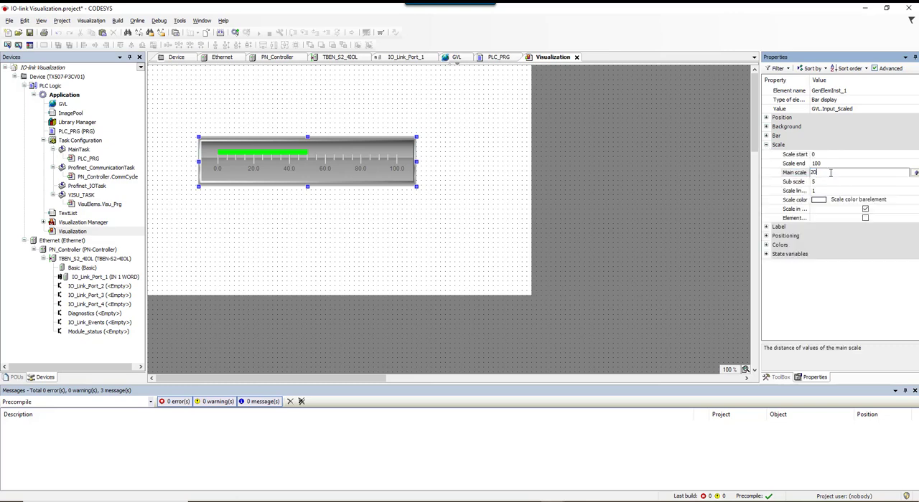
{"action": "type", "text": "50"}
{"action": "left_click", "coordinate": [835, 163]}
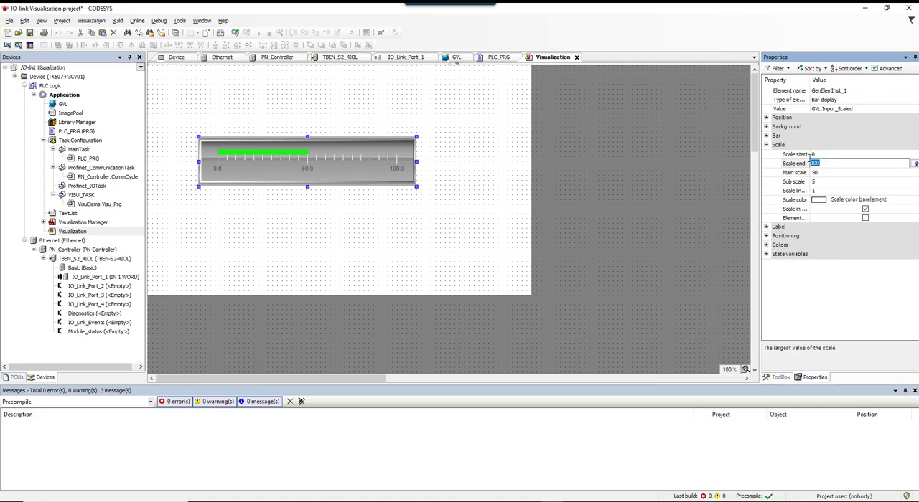
{"action": "type", "text": "400"}
{"action": "left_click", "coordinate": [836, 184]}
Set the bar display's main scale spacing to 20.
{"action": "left_click", "coordinate": [834, 172]}
{"action": "left_click", "coordinate": [834, 173]}
{"action": "type", "text": "20"}
{"action": "left_click", "coordinate": [844, 184]}
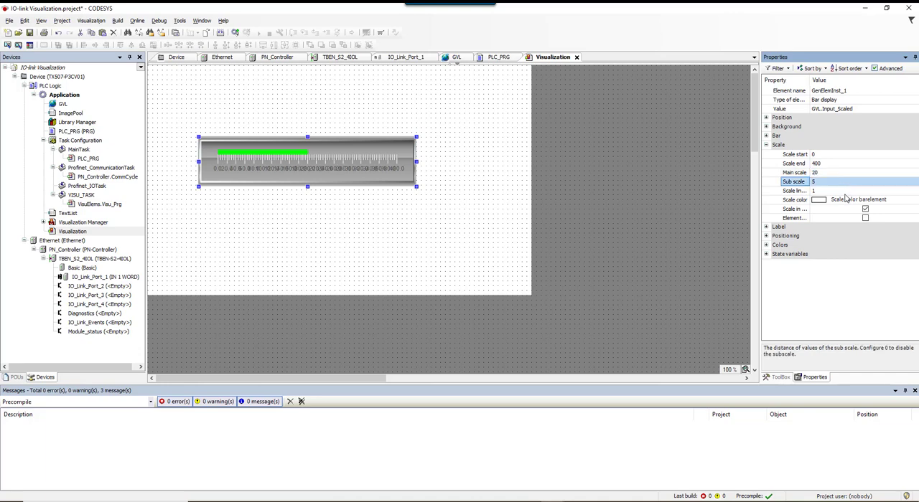
Label the bar display with the unit text (Distance in mm).
{"action": "left_click", "coordinate": [766, 228]}
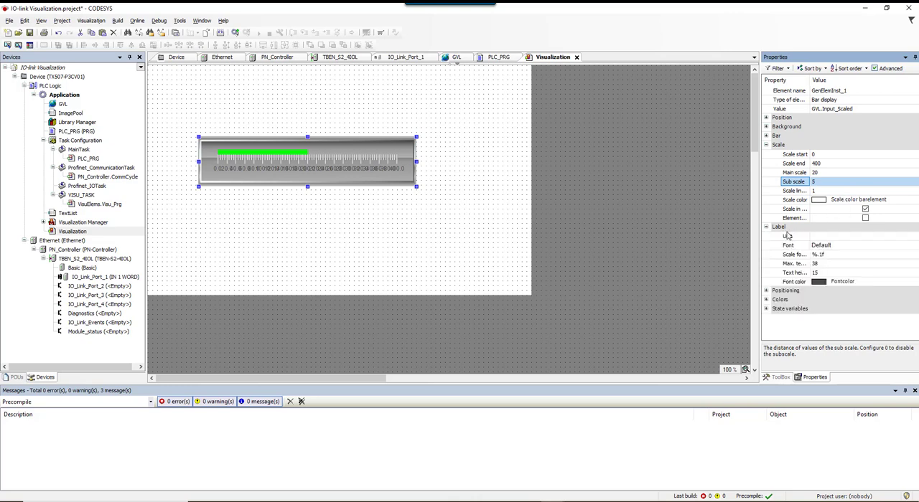
{"action": "left_click", "coordinate": [821, 237]}
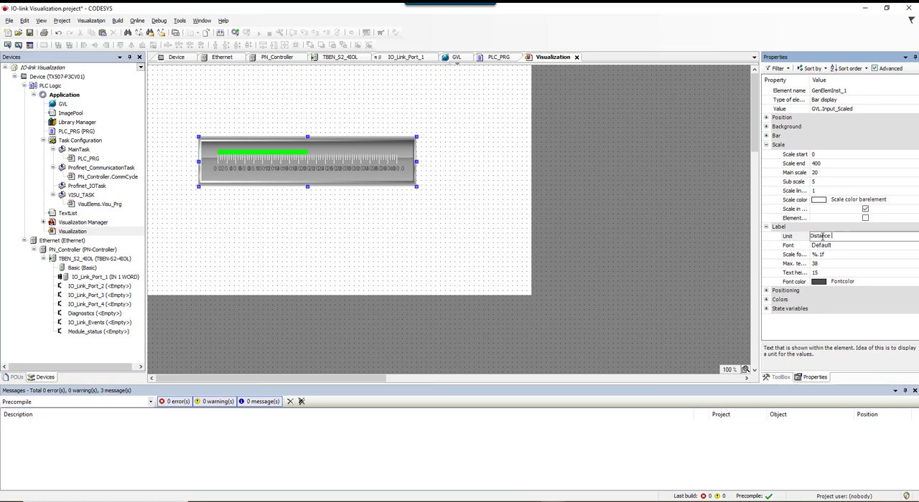
{"action": "type", "text": "Distance in mm"}
{"action": "left_click", "coordinate": [848, 329]}
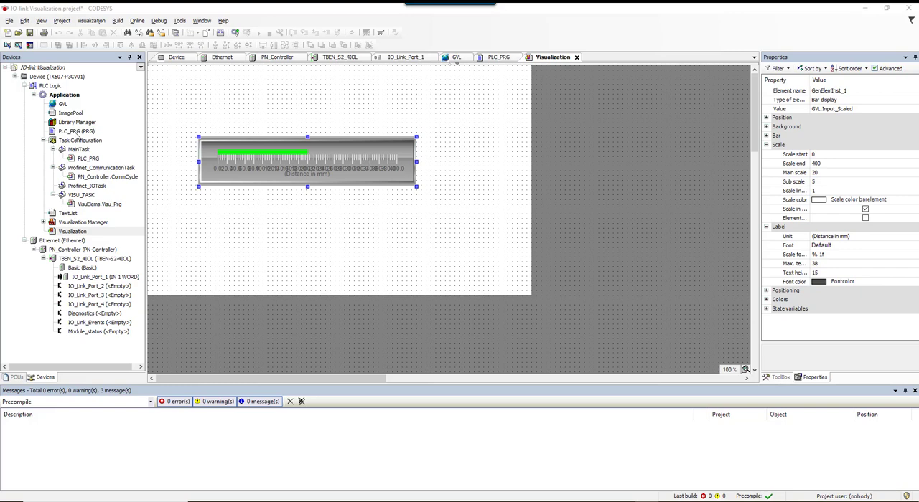
Add a call of the PLC_PRG program to the Profinet_IOTask in the task configuration.
{"action": "left_click", "coordinate": [77, 133]}
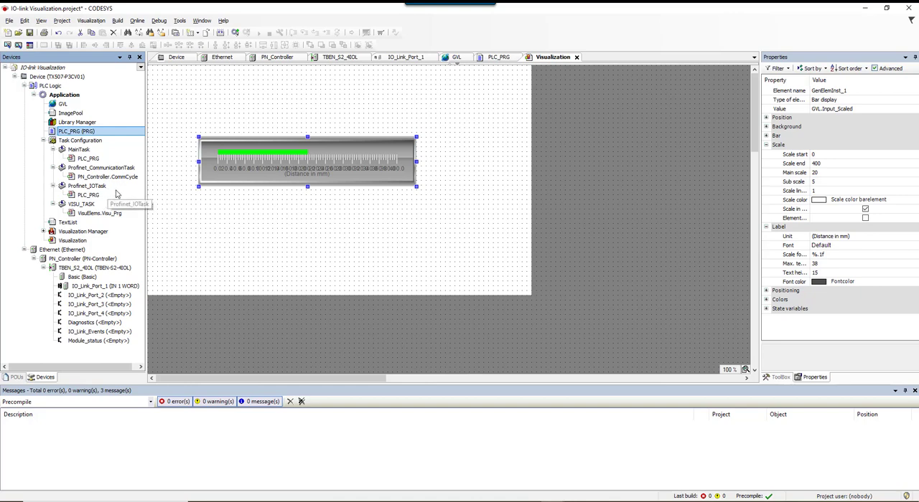
Widen the bar display on both sides to span nearly the full visualization width and make it slightly taller.
{"action": "left_click_drag", "start_coordinate": [418, 161], "coordinate": [501, 171]}
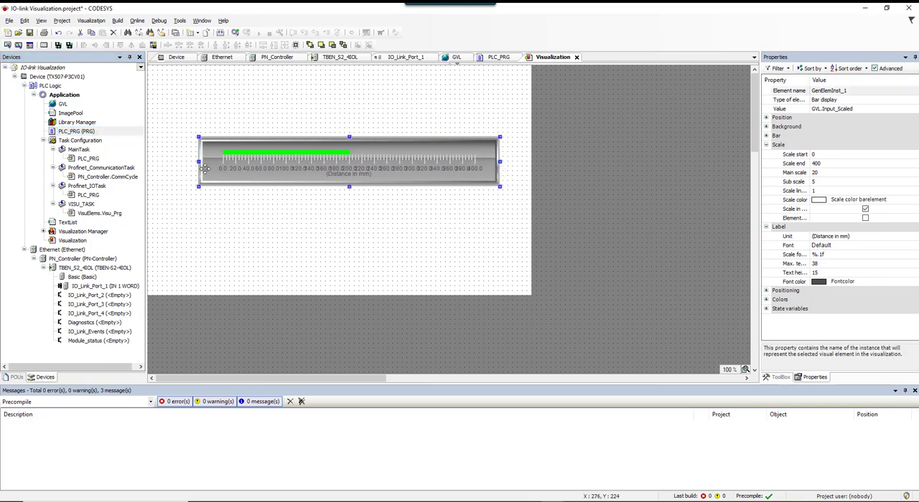
{"action": "left_click_drag", "start_coordinate": [198, 161], "coordinate": [149, 162]}
{"action": "left_click_drag", "start_coordinate": [500, 186], "coordinate": [514, 191]}
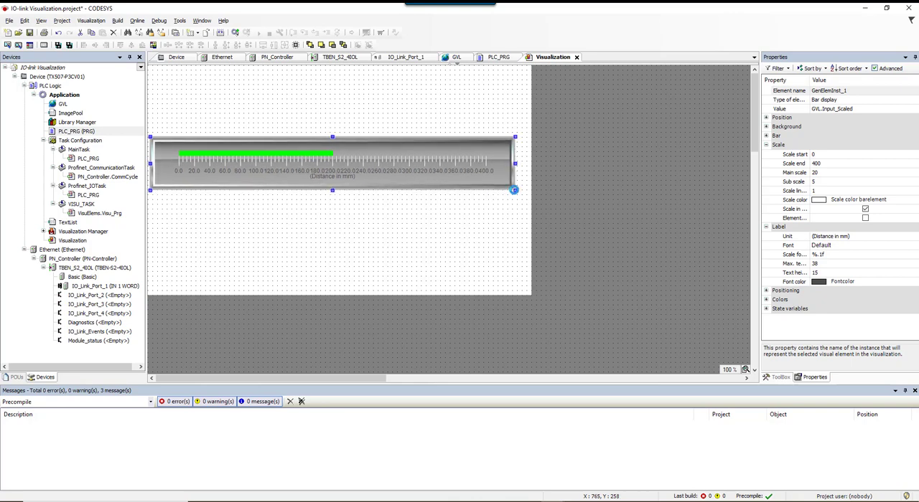
Set the widened bar display's main scale to 50 and shift the element slightly to the right.
{"action": "left_click", "coordinate": [826, 174]}
{"action": "type", "text": "50"}
{"action": "left_click", "coordinate": [441, 242]}
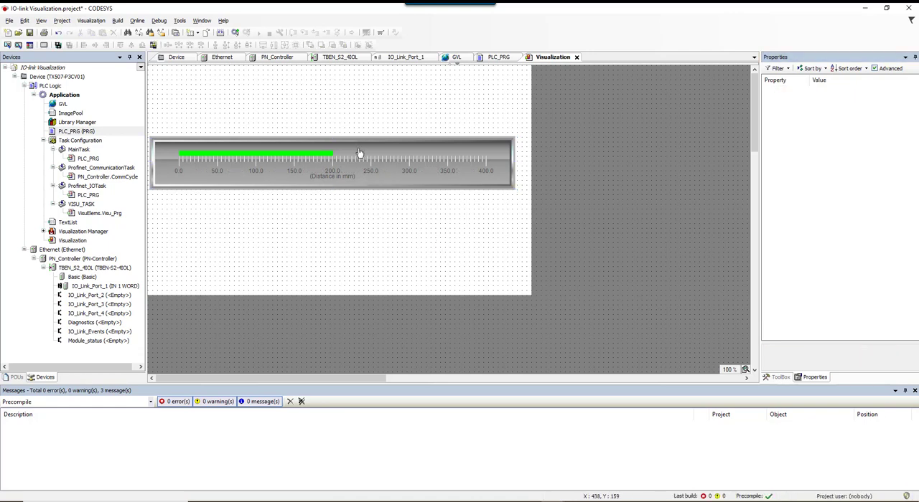
{"action": "left_click_drag", "start_coordinate": [359, 152], "coordinate": [367, 149]}
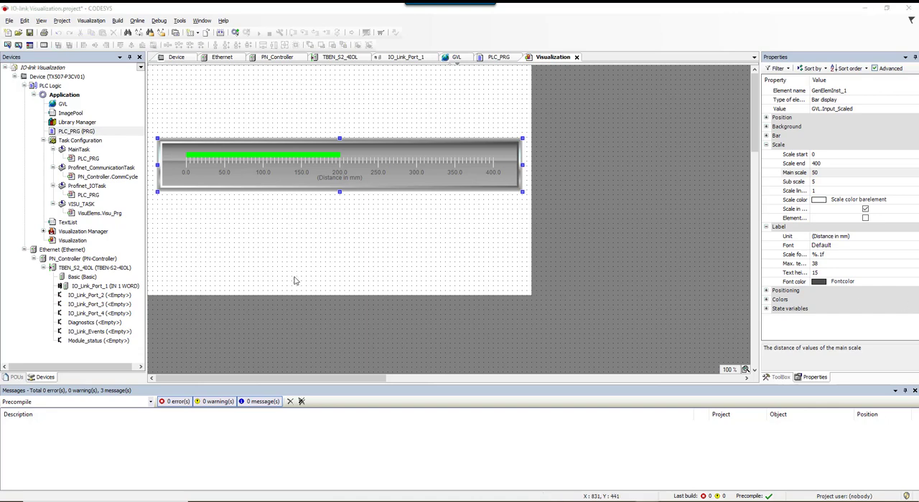
Scan the network from the Device's communication settings and select TX507-P3CV01 under Gateway-1 as the target controller.
{"action": "double_click", "coordinate": [74, 78]}
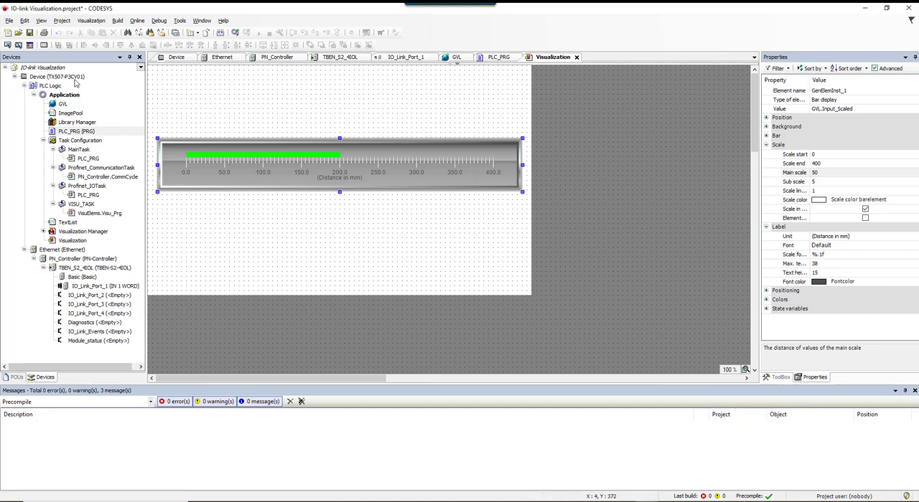
{"action": "left_click", "coordinate": [267, 73]}
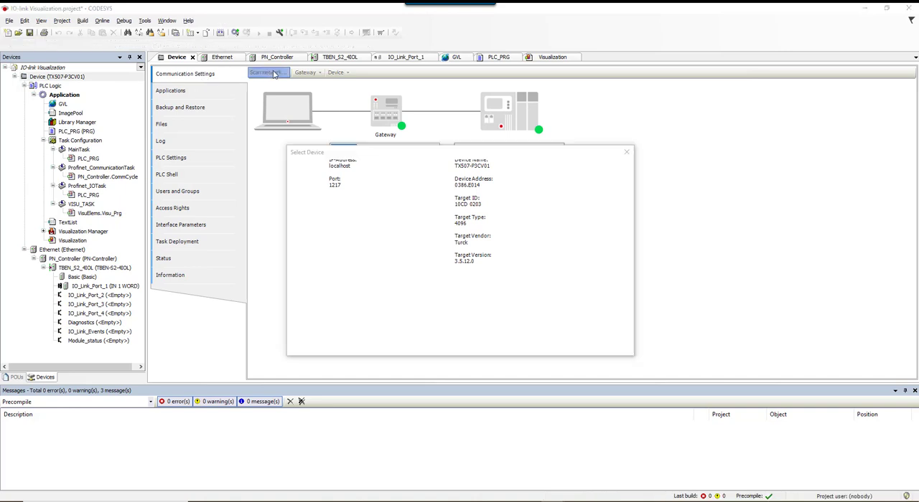
{"action": "left_click", "coordinate": [347, 188]}
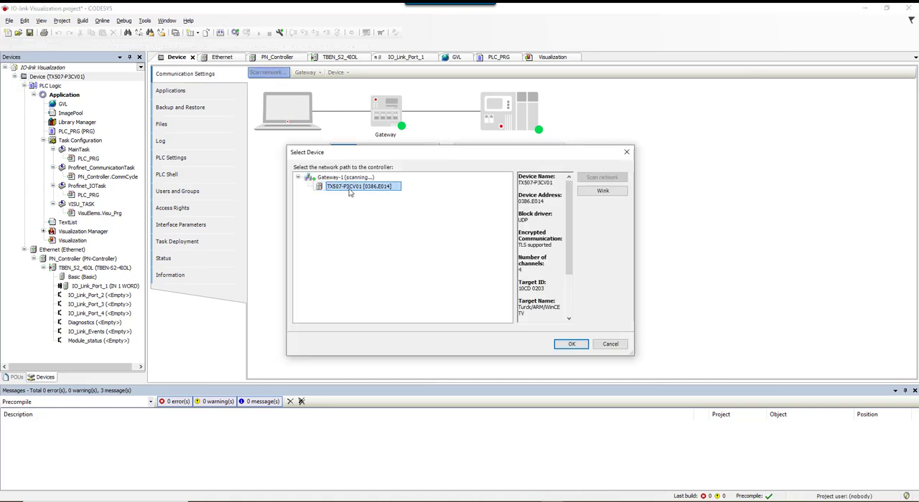
{"action": "left_click", "coordinate": [564, 343]}
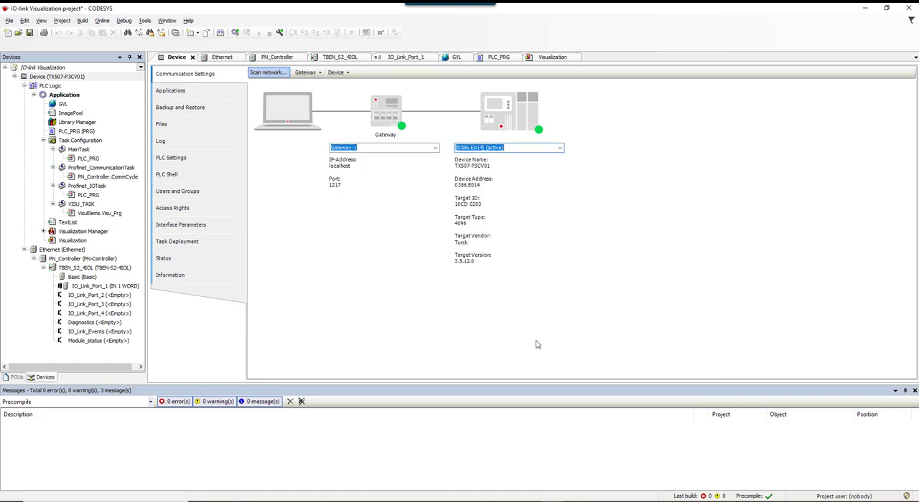
Build the application.
{"action": "left_click", "coordinate": [84, 21]}
{"action": "left_click", "coordinate": [90, 31]}
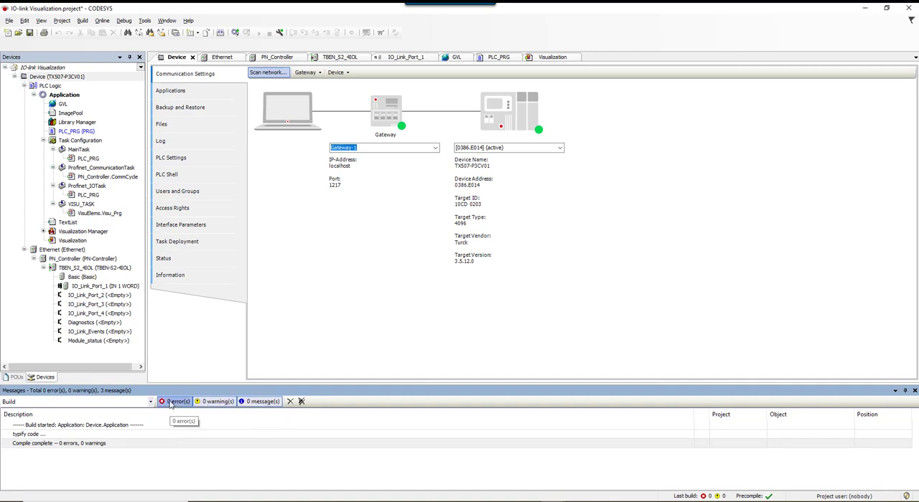
Log in to the TX507 controller, replacing its existing application with the latest code, and start the application.
{"action": "left_click", "coordinate": [103, 21]}
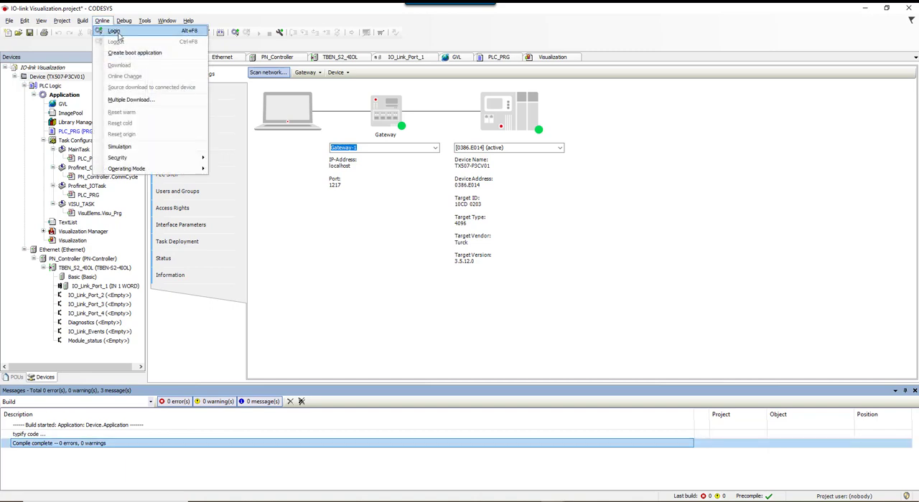
{"action": "left_click", "coordinate": [118, 34]}
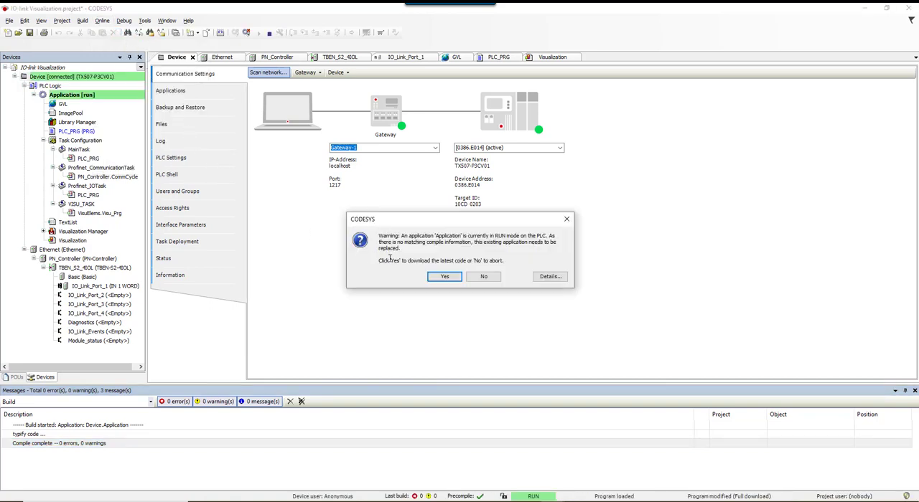
{"action": "left_click", "coordinate": [444, 277]}
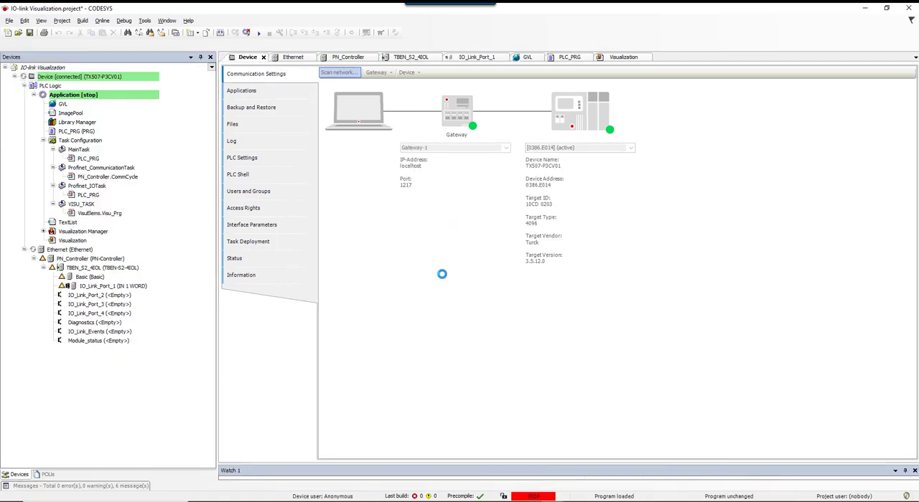
{"action": "left_click", "coordinate": [258, 33]}
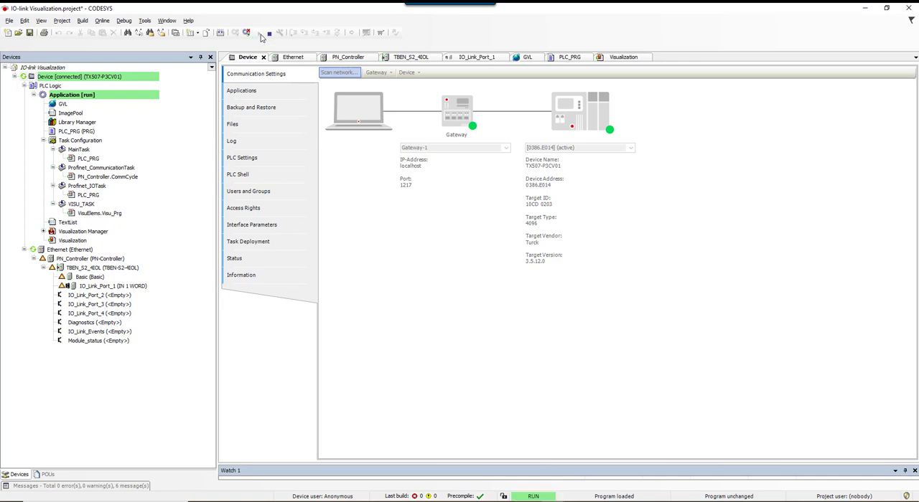